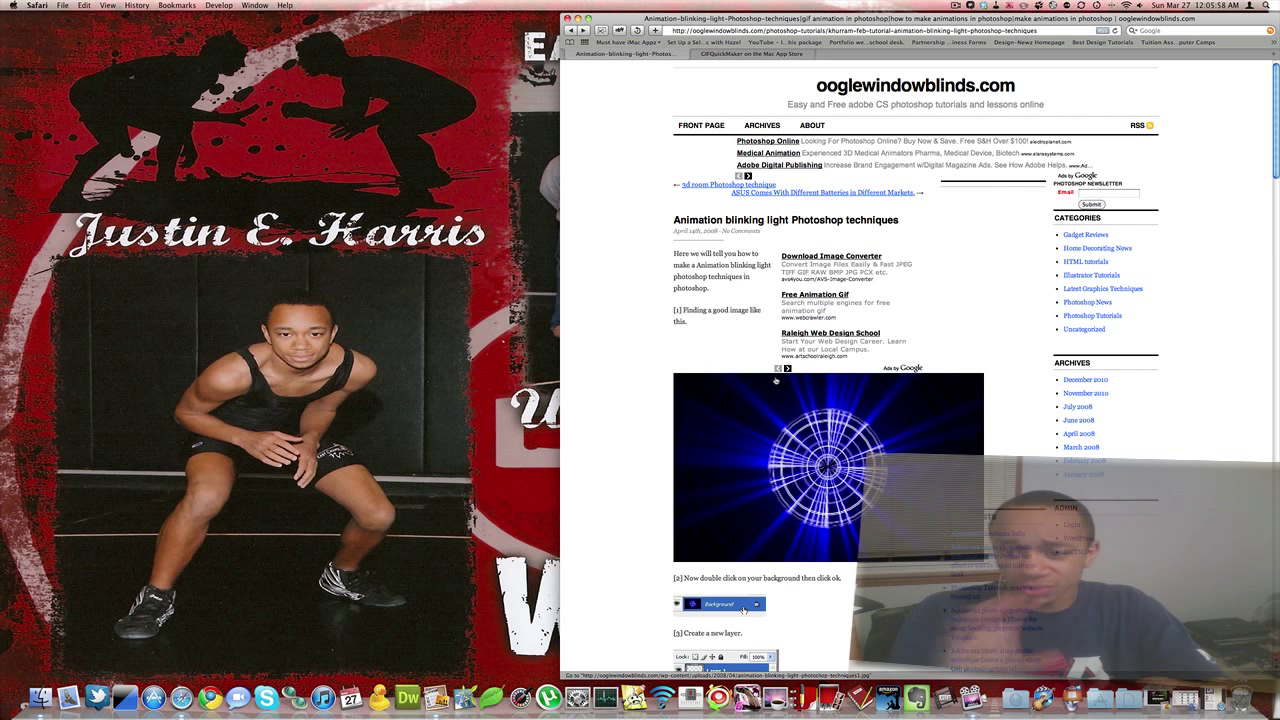
Step: Scroll the blinking-light Photoshop animation tutorial down to step 18 and its final animated image
scroll(775, 381, down, 5)
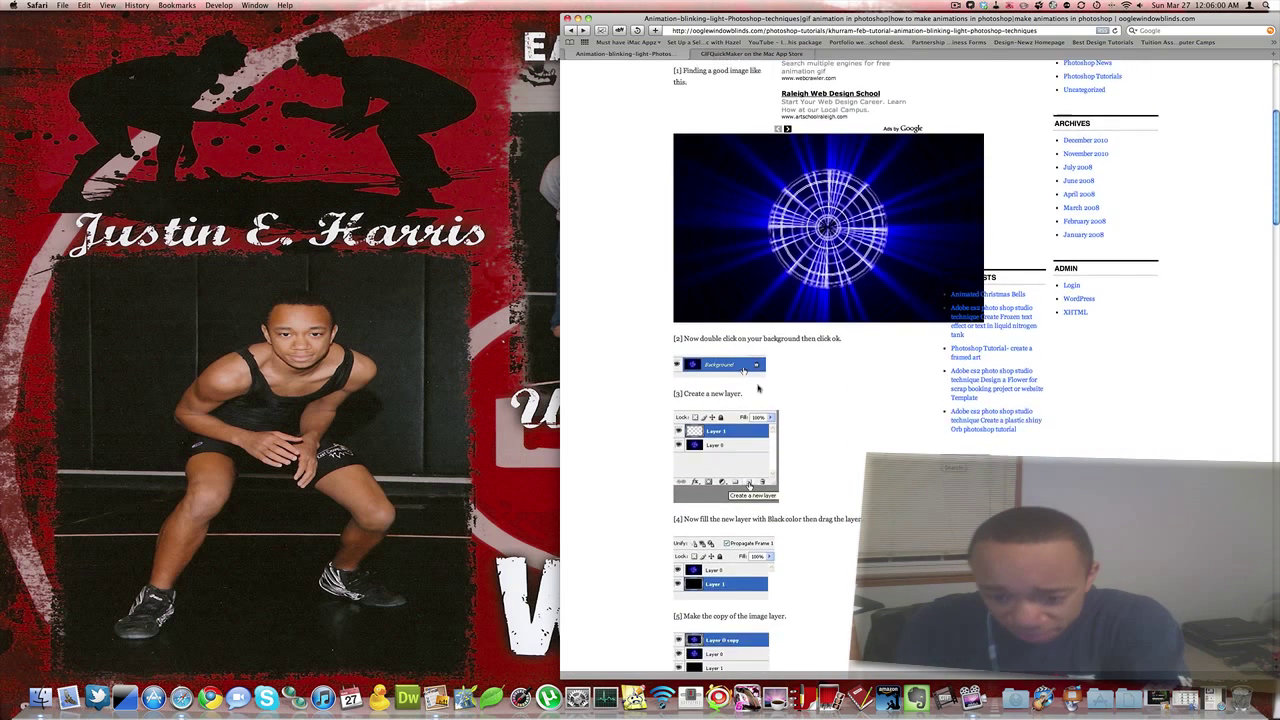
scroll(758, 388, down, 6)
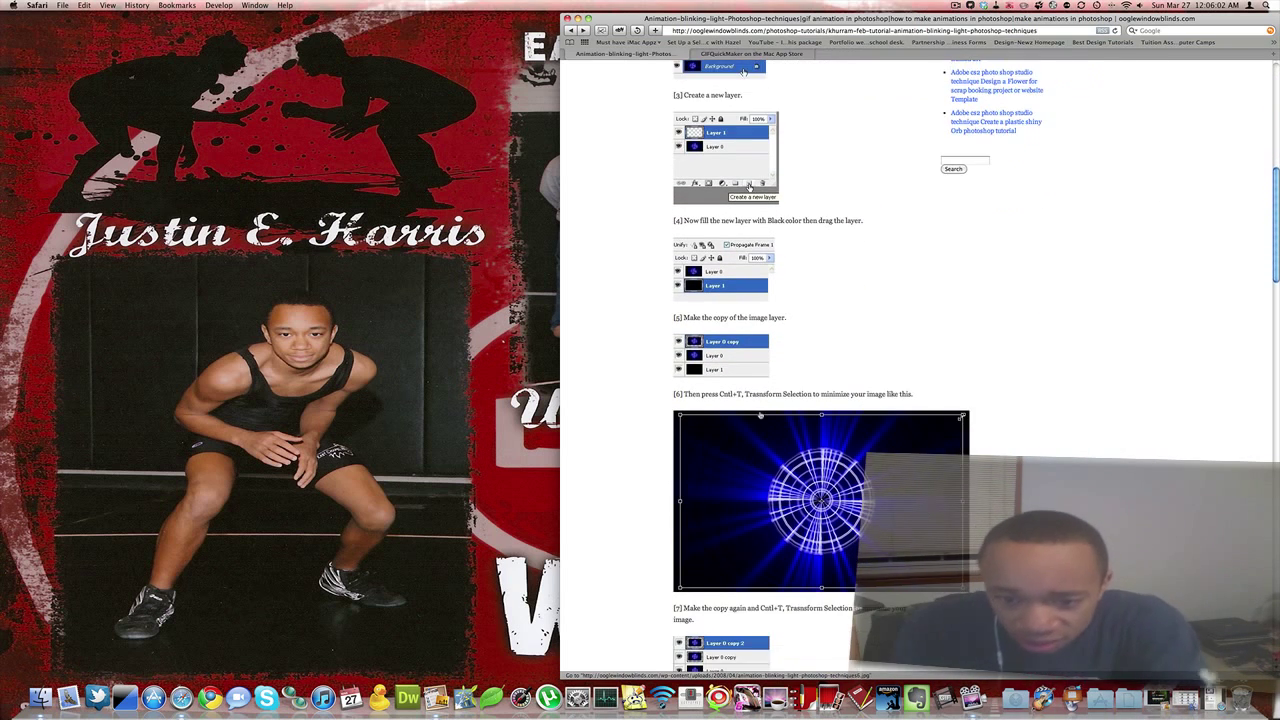
scroll(760, 415, down, 10)
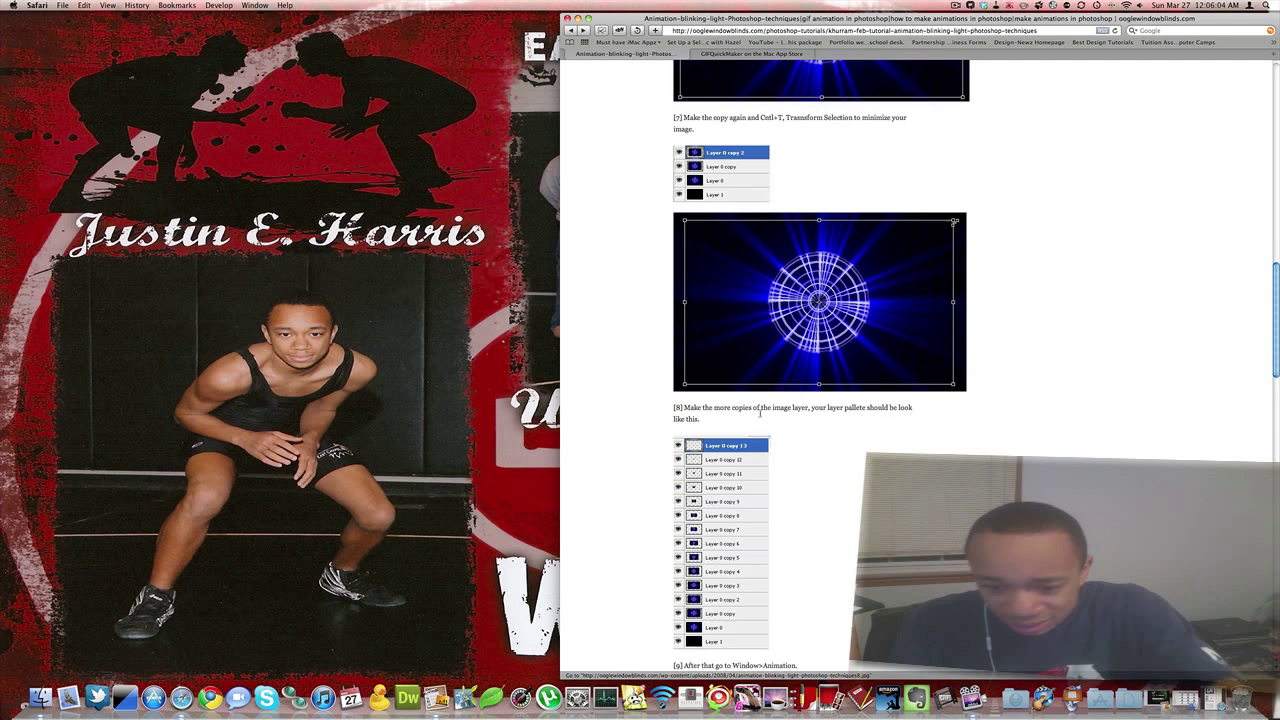
scroll(760, 412, down, 3)
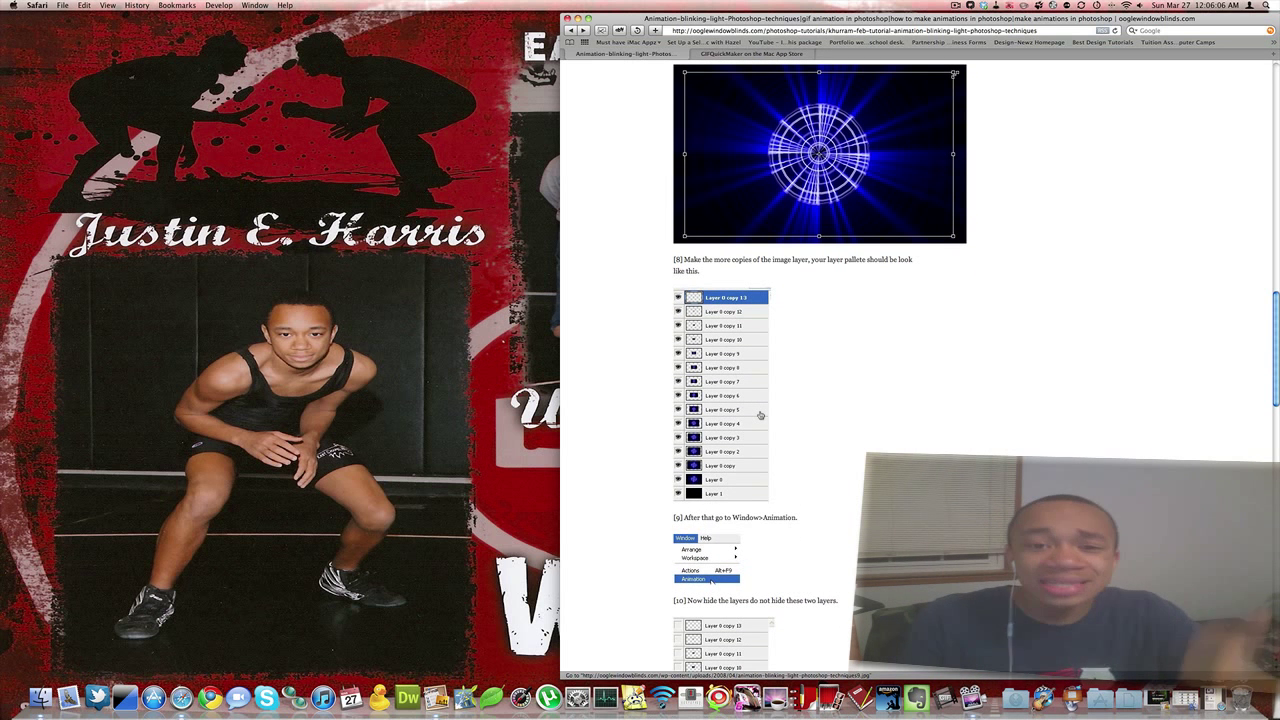
scroll(760, 415, down, 2)
scroll(760, 415, down, 5)
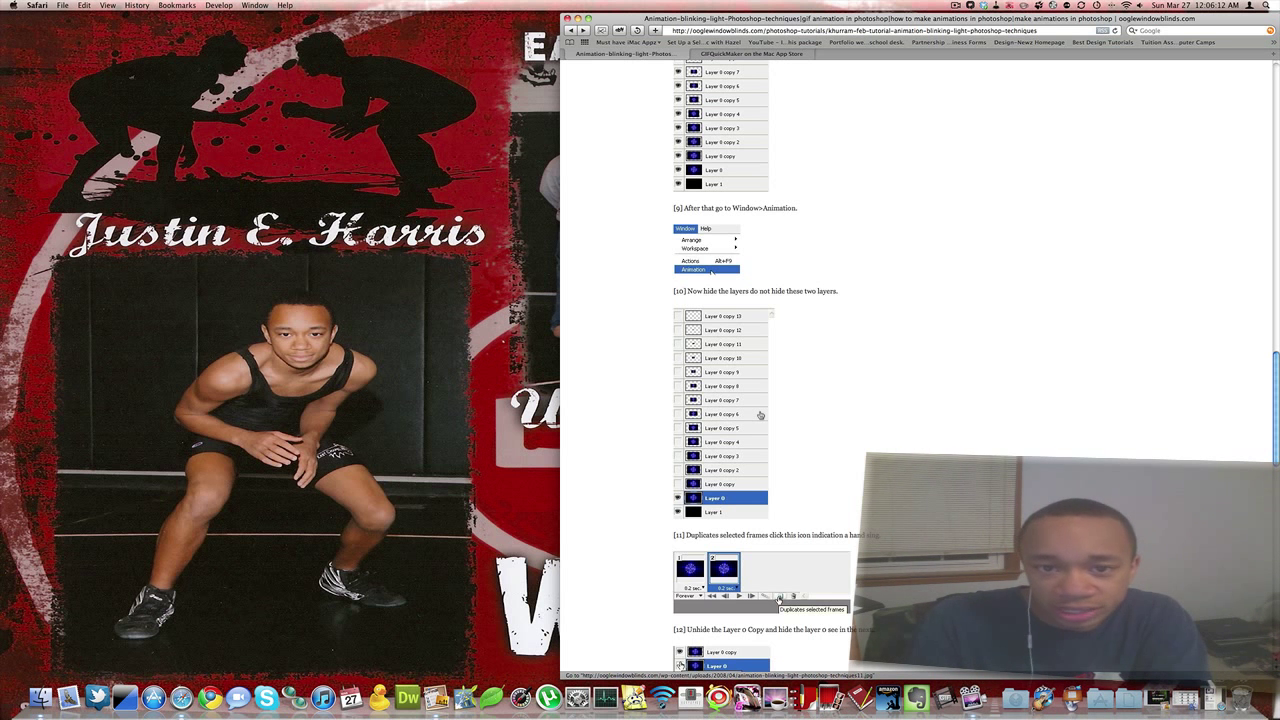
scroll(760, 415, down, 20)
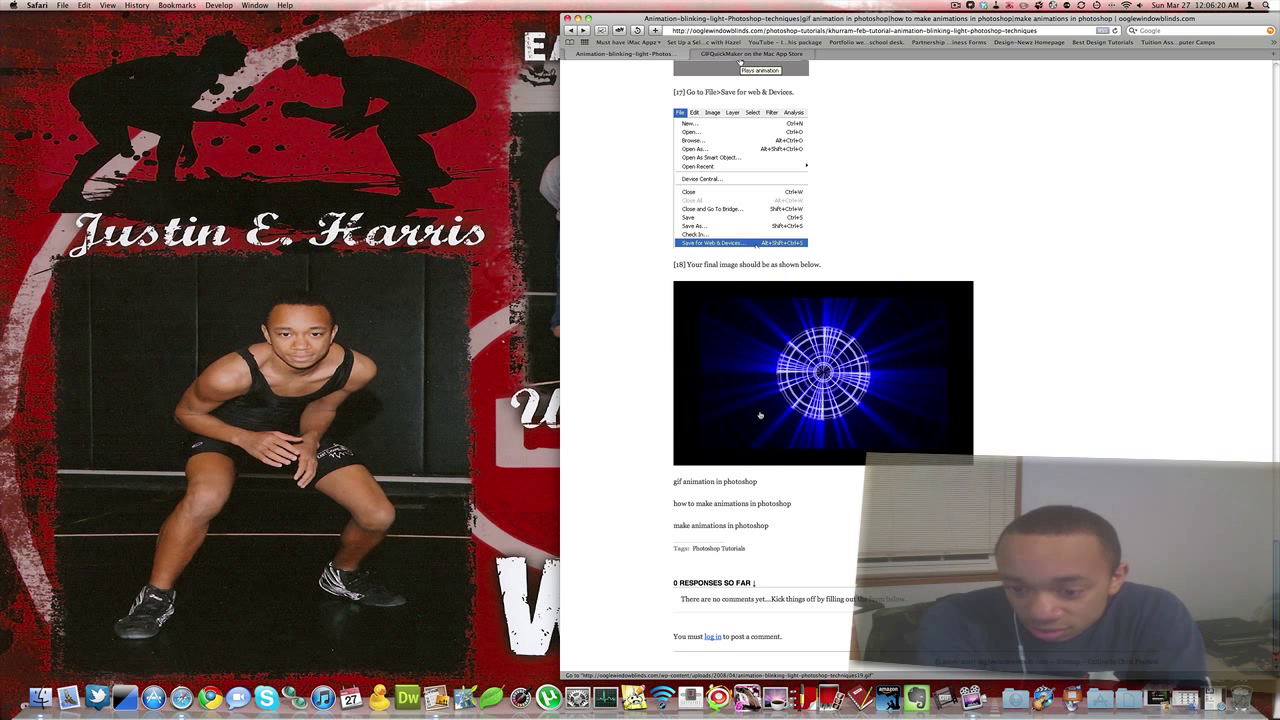
Step: Switch to the 'GIFQuickMaker on the Mac App Store' tab in Safari
drag(760, 415, 754, 318)
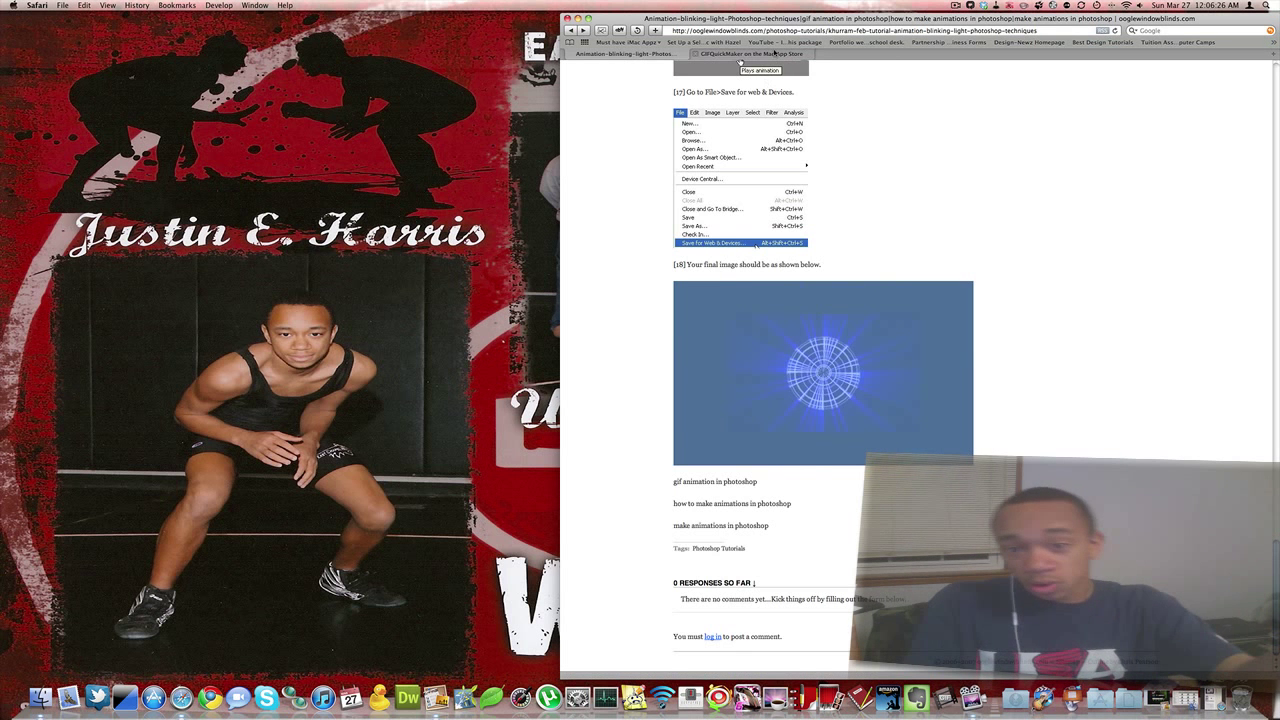
click(774, 53)
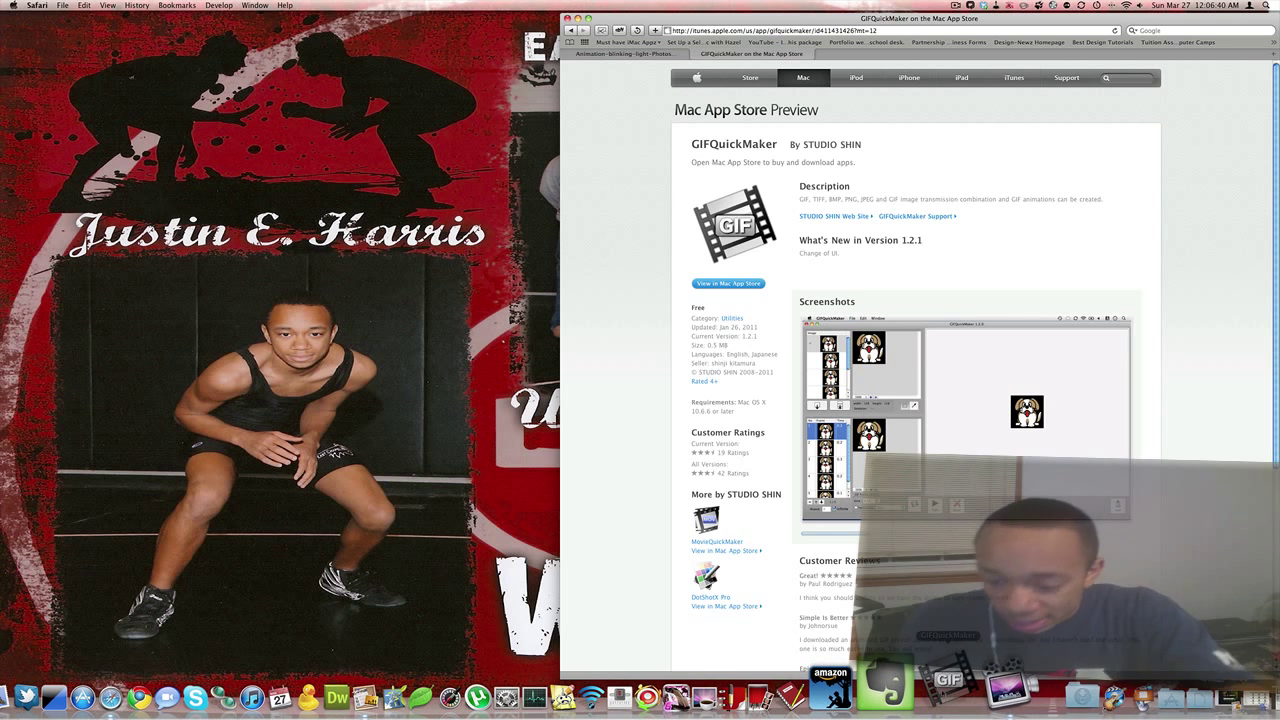
Step: Launch GIFQuickMaker from the Dock
click(948, 684)
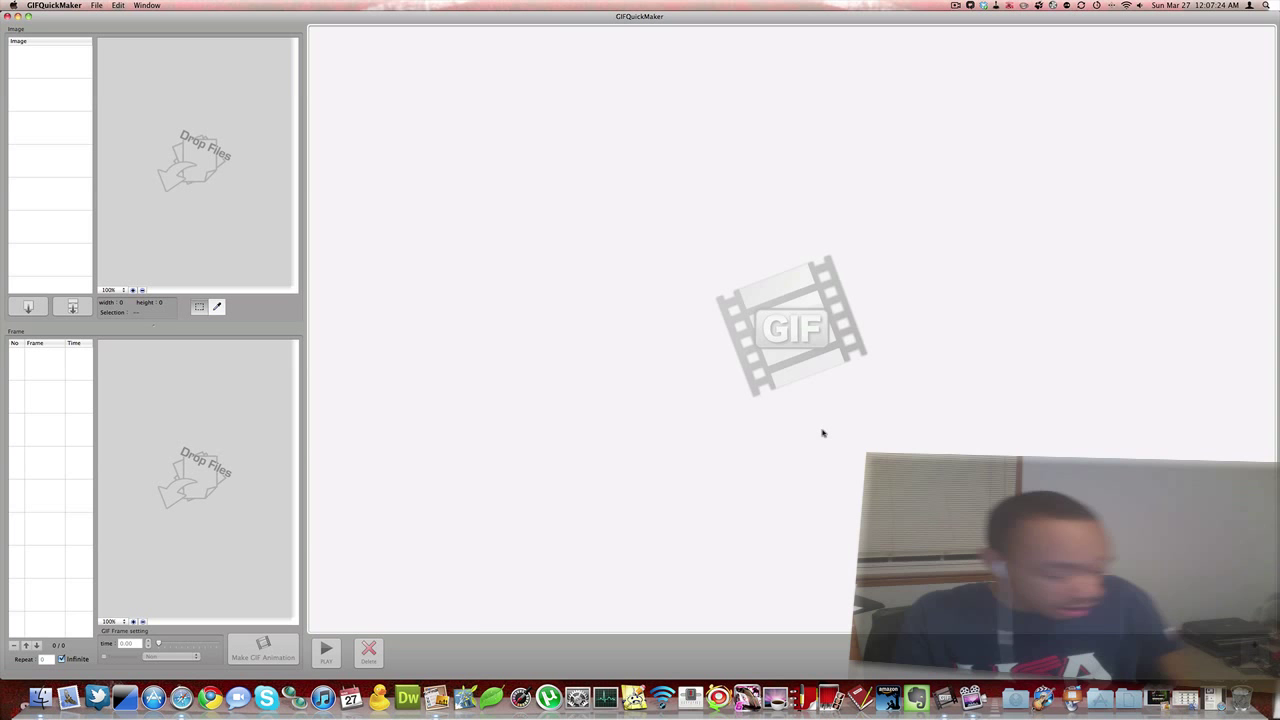
Step: Drag the 50 selected webcam JPEGs from the Finder folder into GIFQuickMaker's Image list
key(super+Tab)
key(super+Tab)
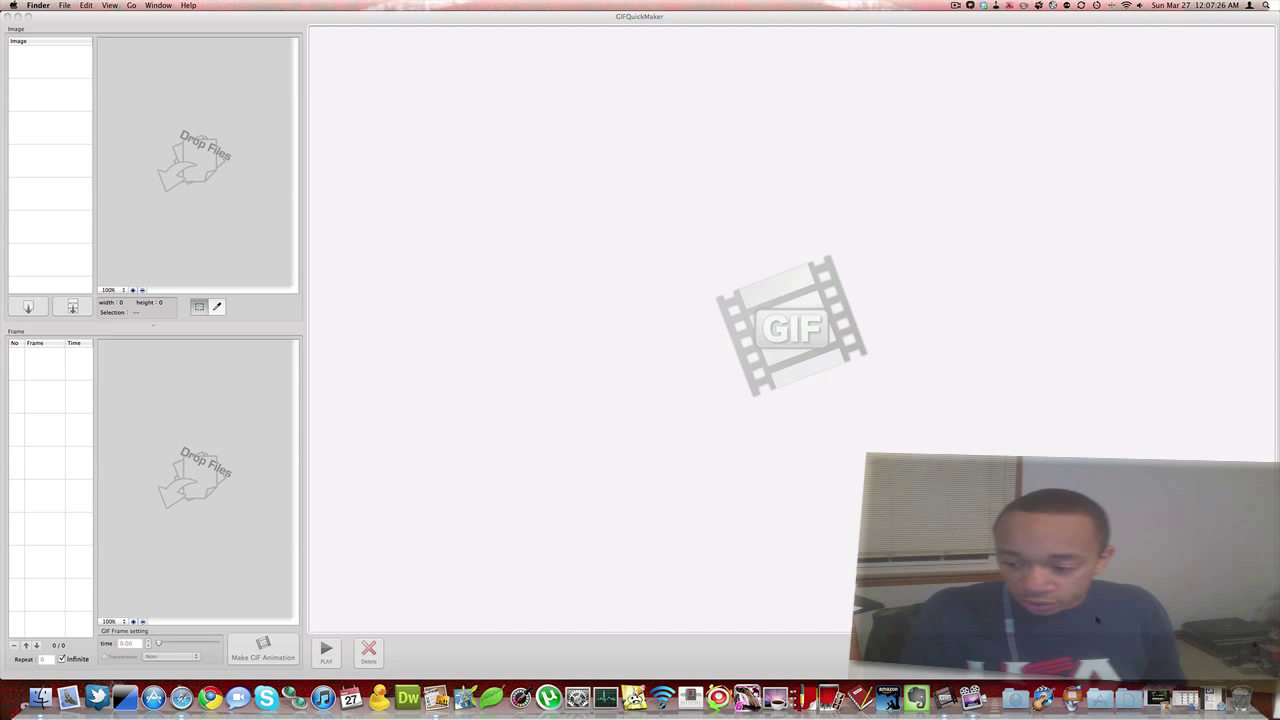
click(1185, 697)
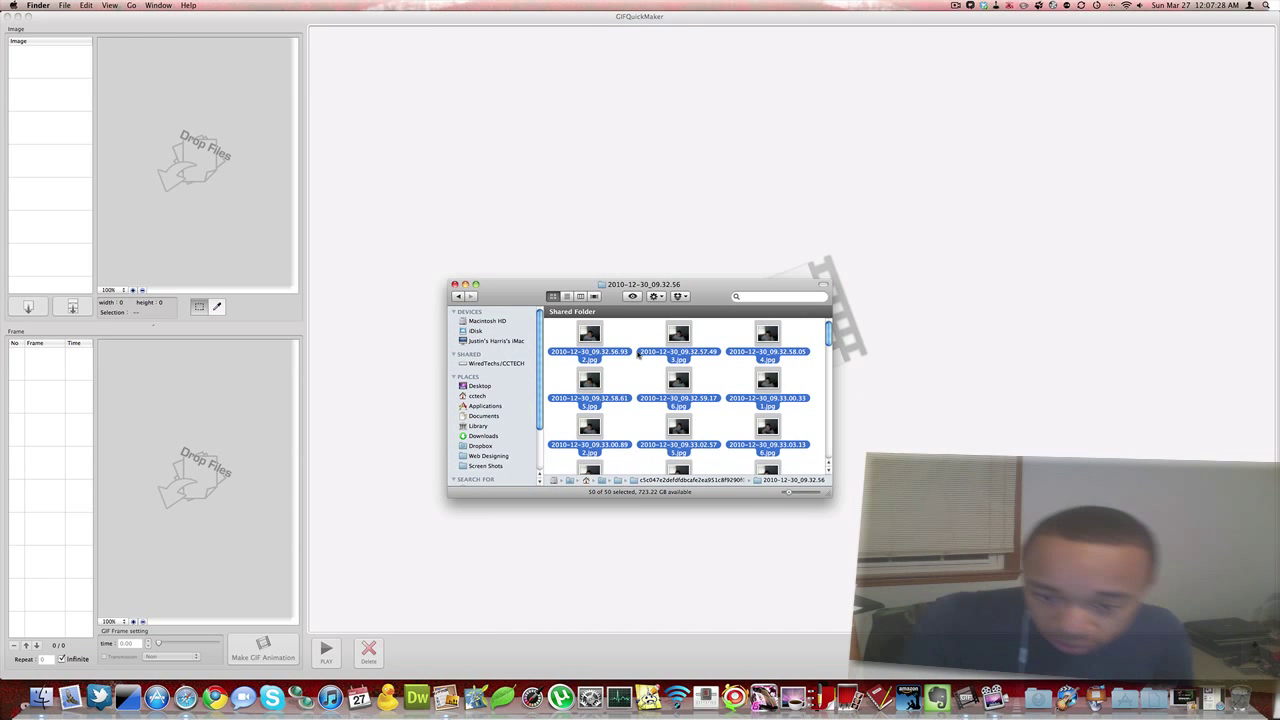
scroll(638, 354, down, 10)
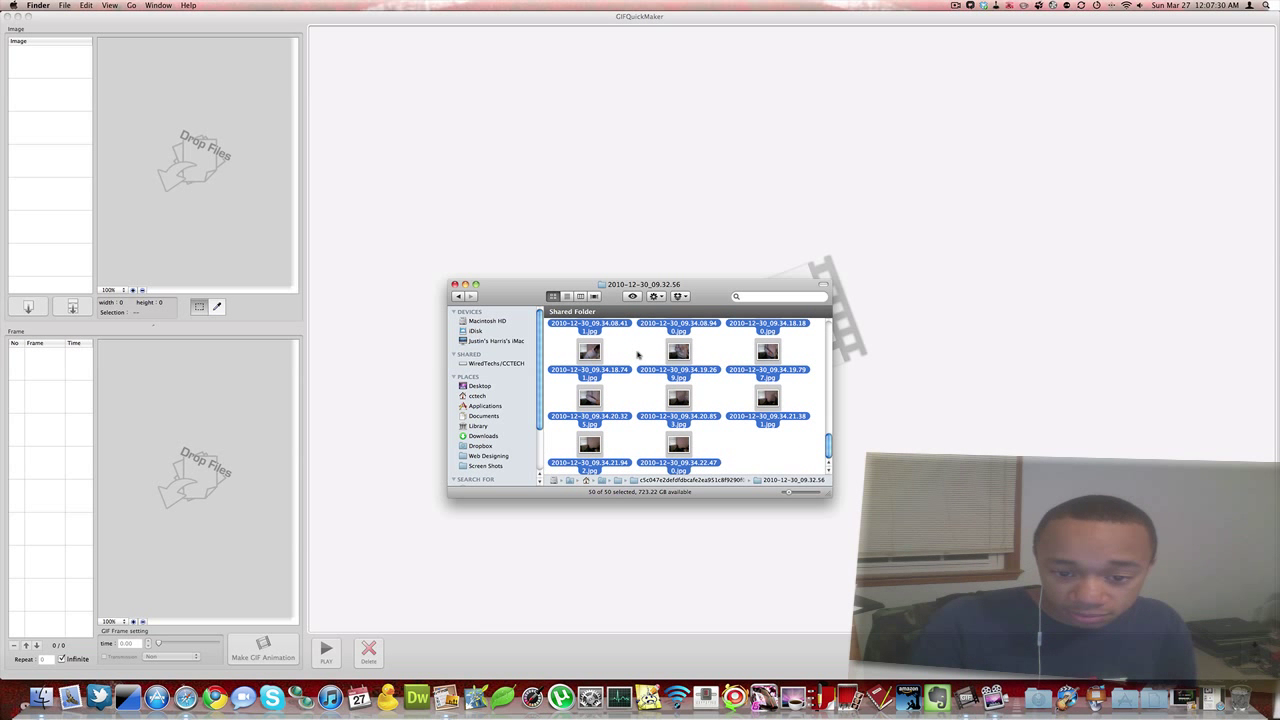
scroll(638, 354, up, 10)
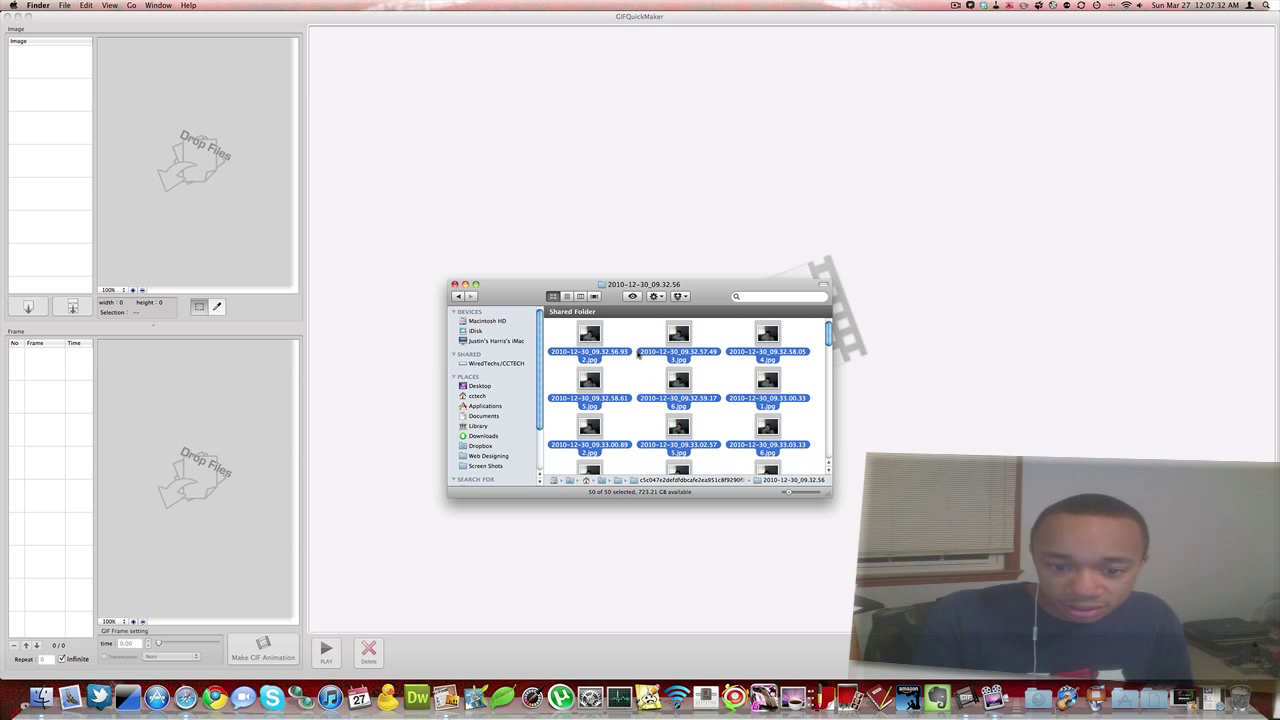
drag(590, 335, 197, 112)
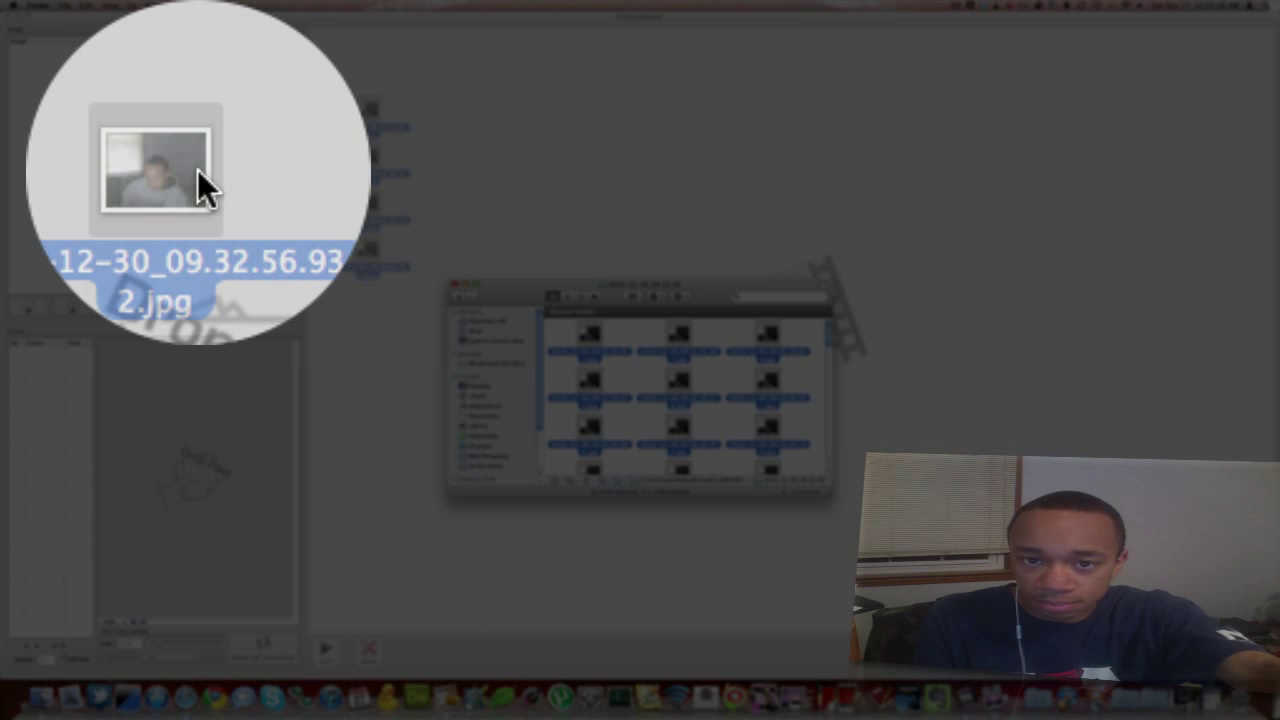
drag(197, 112, 197, 112)
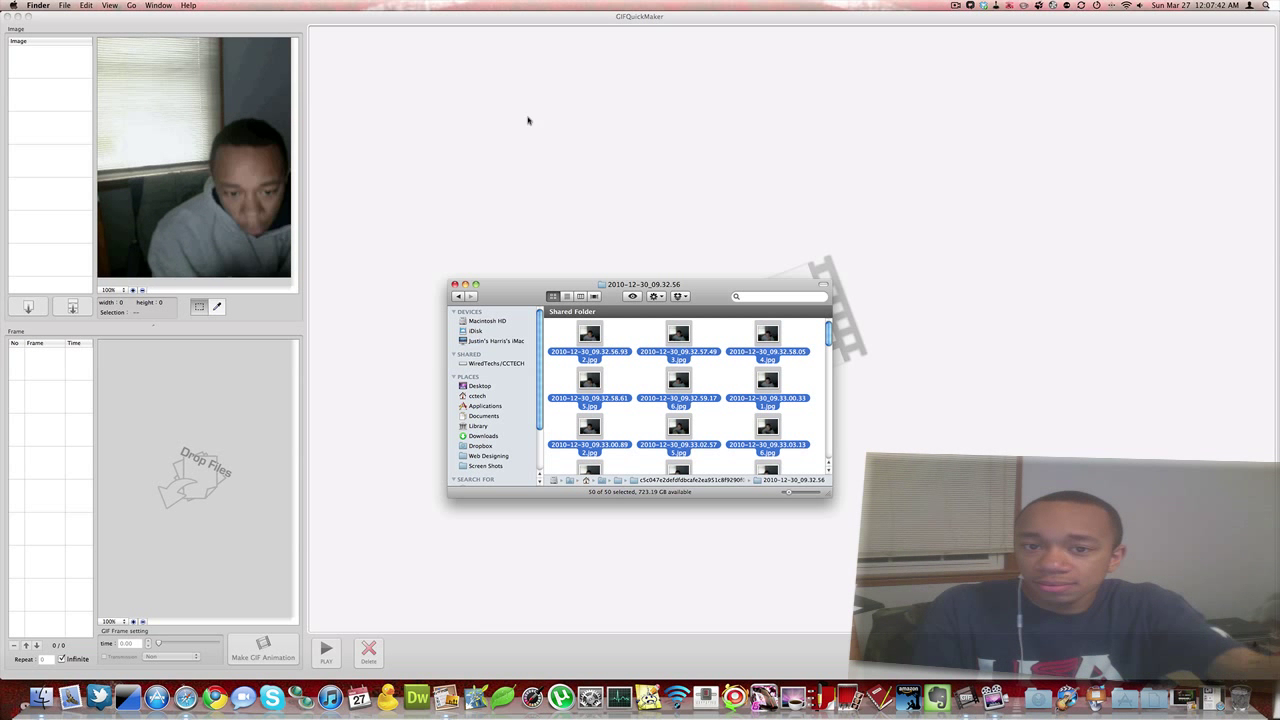
key(super+w)
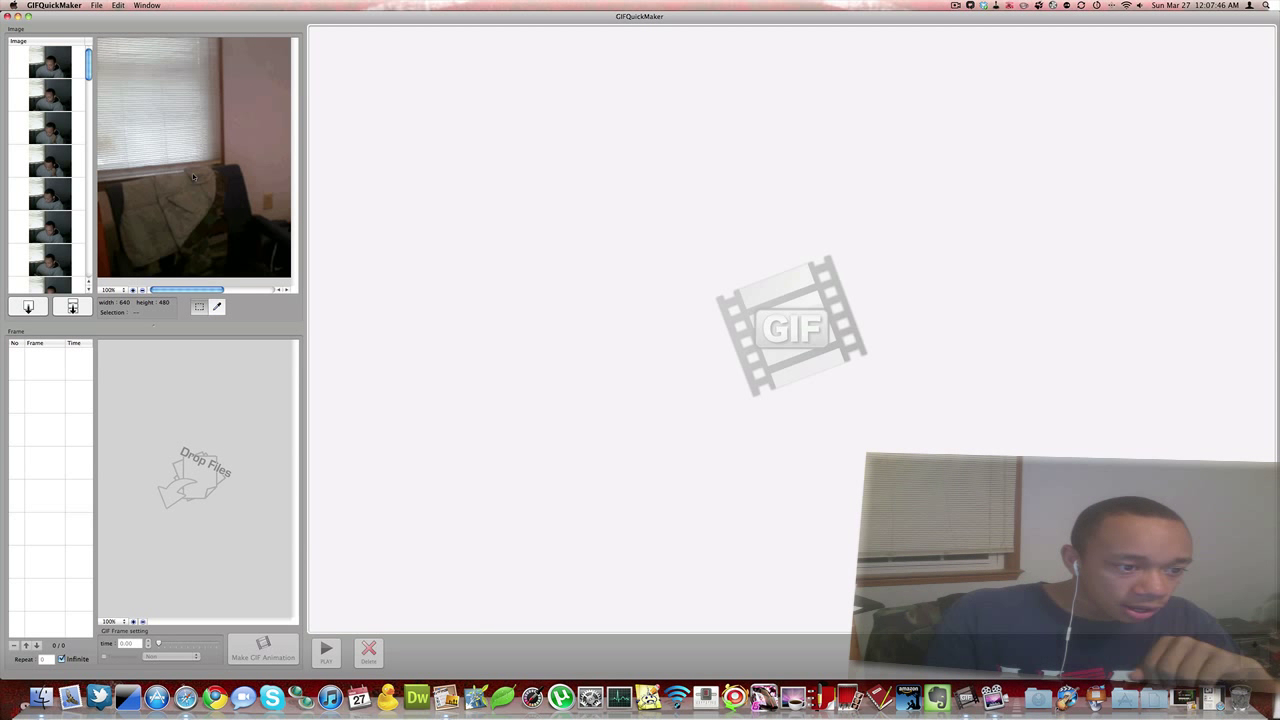
click(55, 95)
click(58, 120)
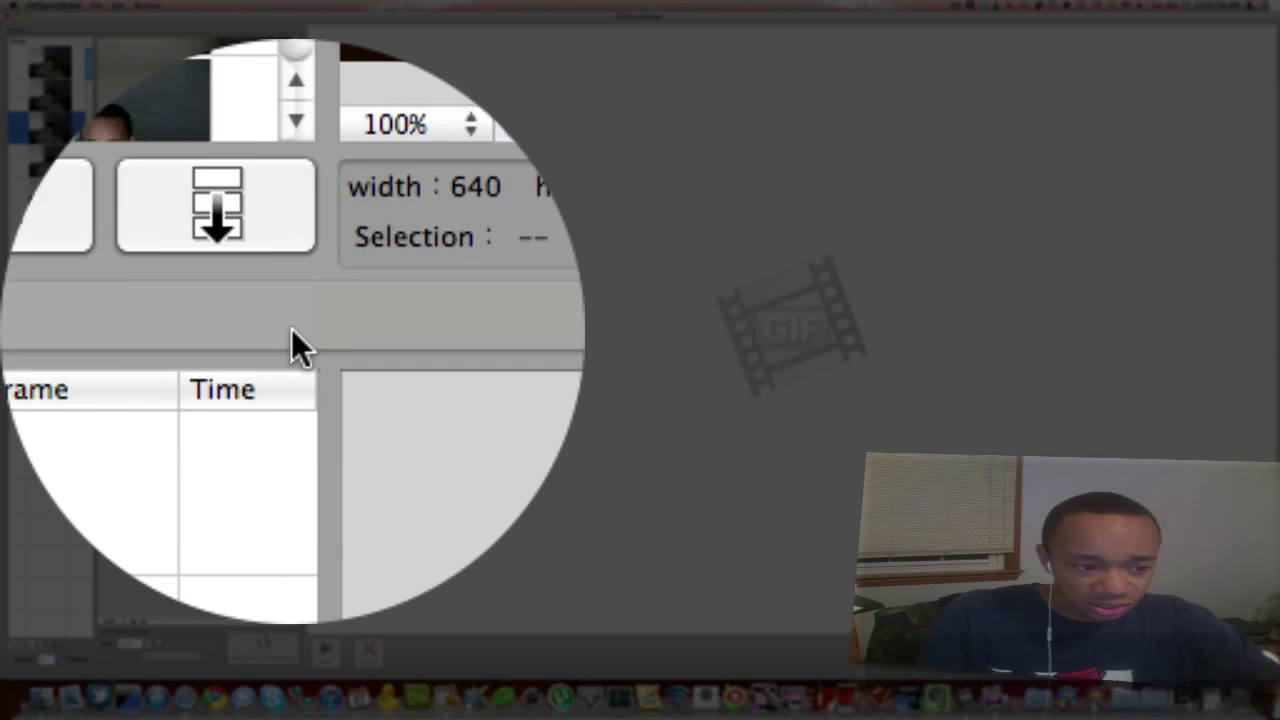
click(291, 306)
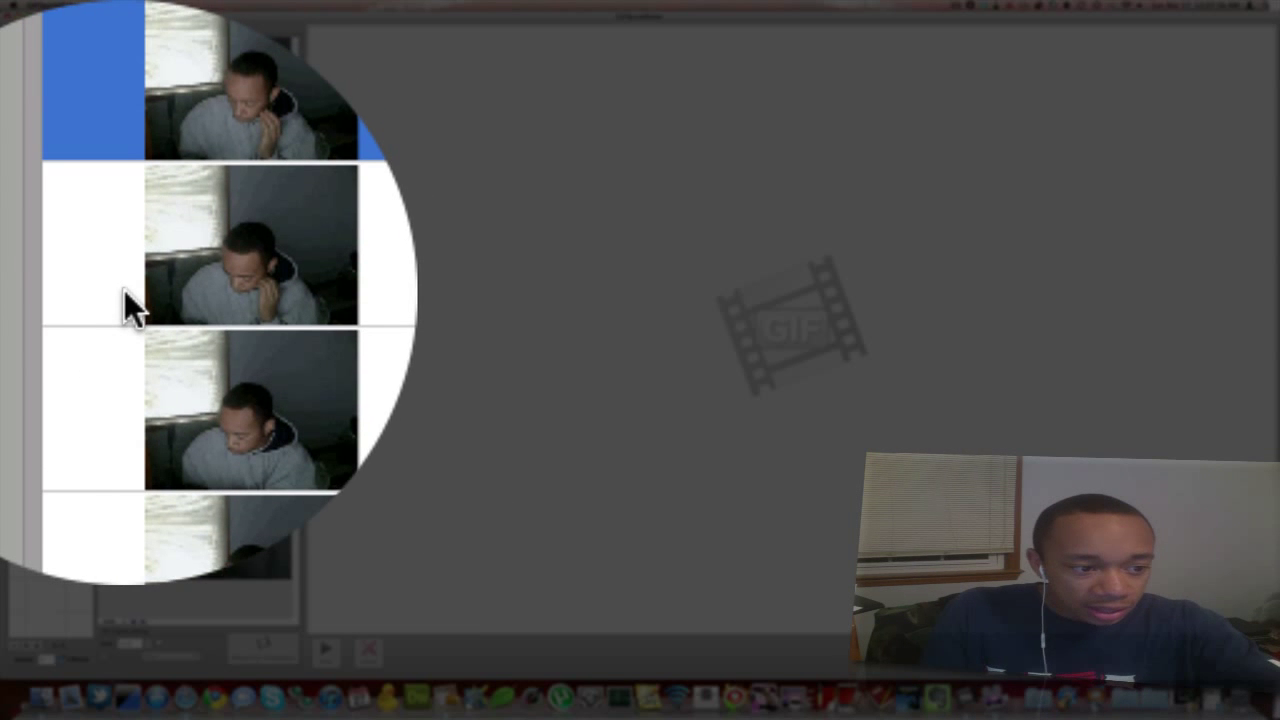
click(57, 160)
click(57, 130)
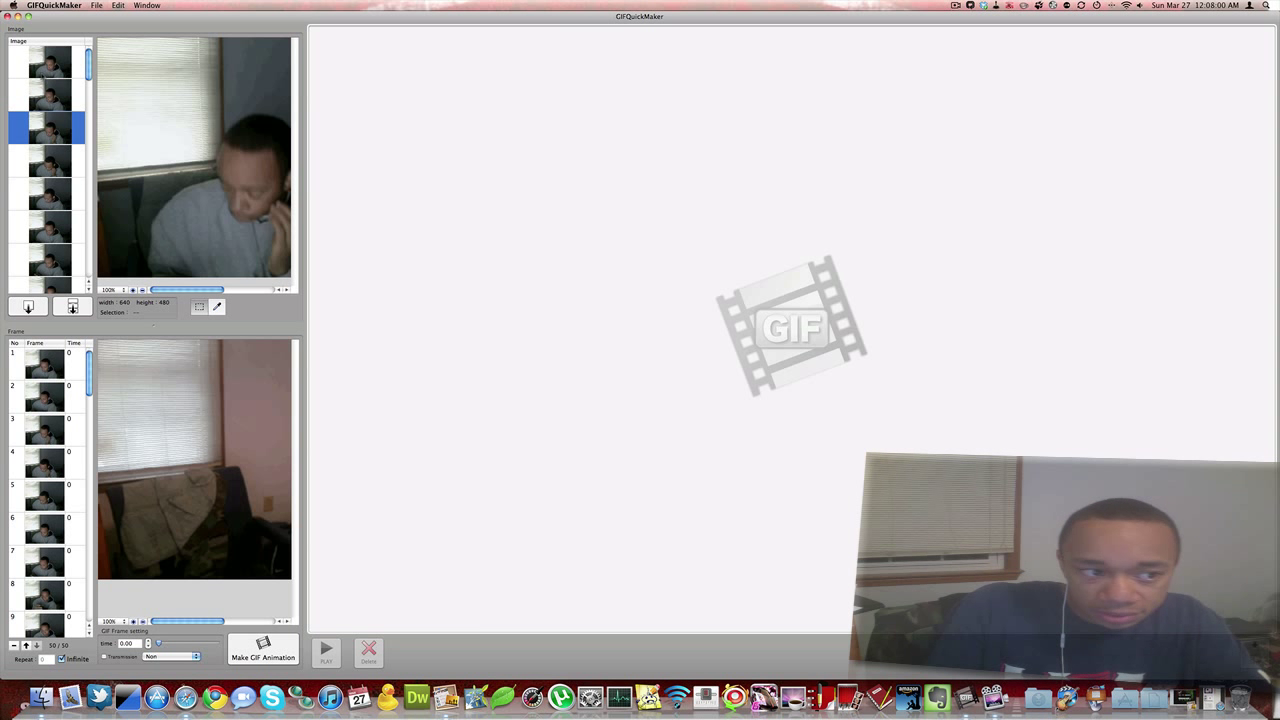
click(65, 362)
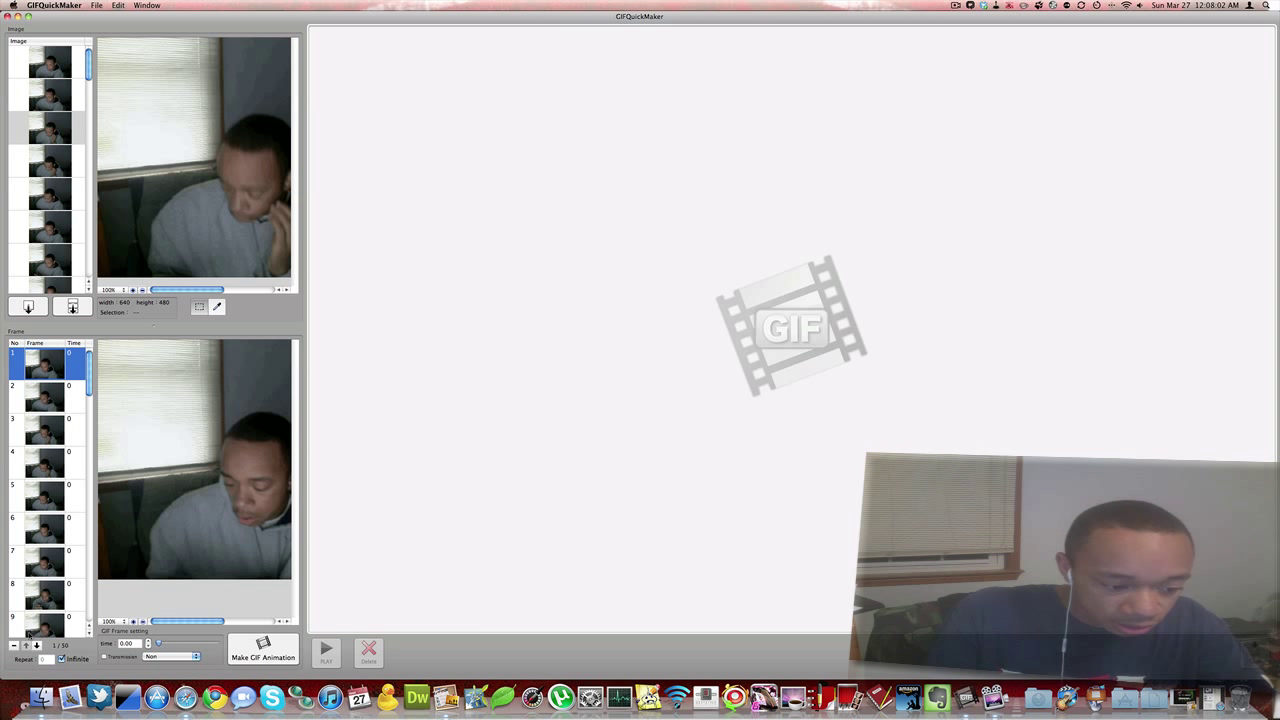
click(14, 645)
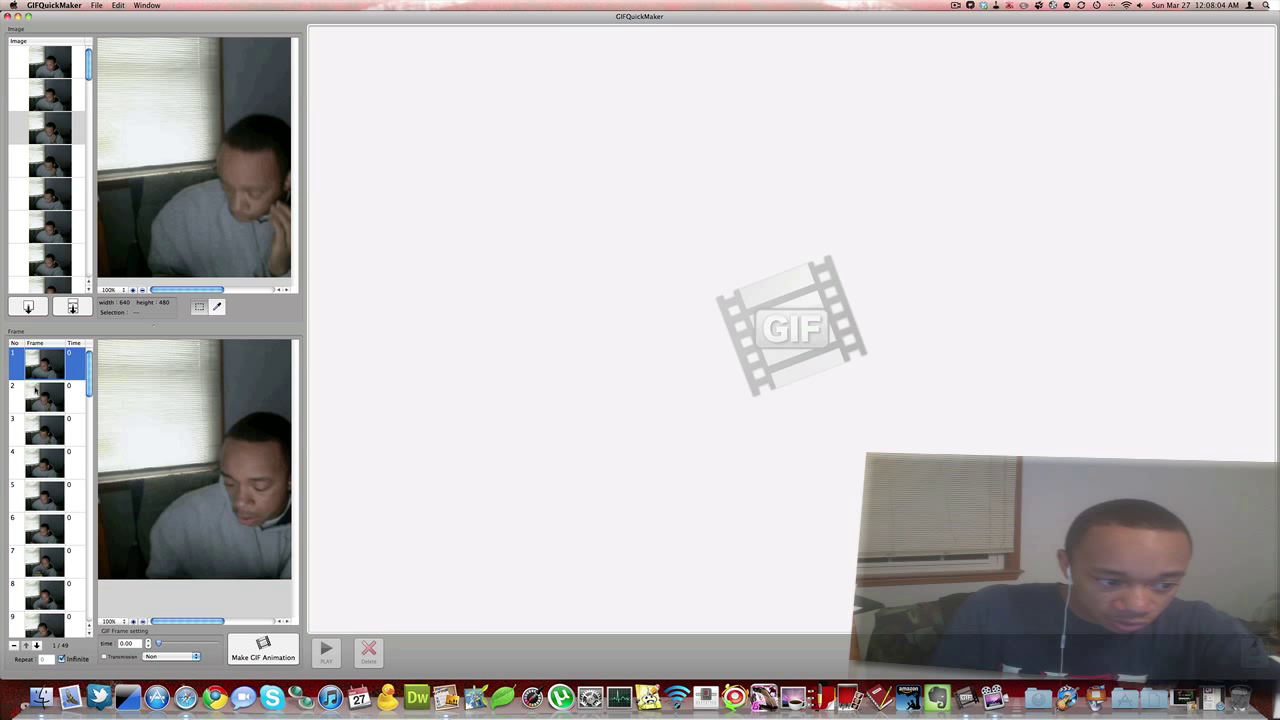
click(36, 390)
click(47, 363)
scroll(47, 363, down, 3)
scroll(47, 363, up, 3)
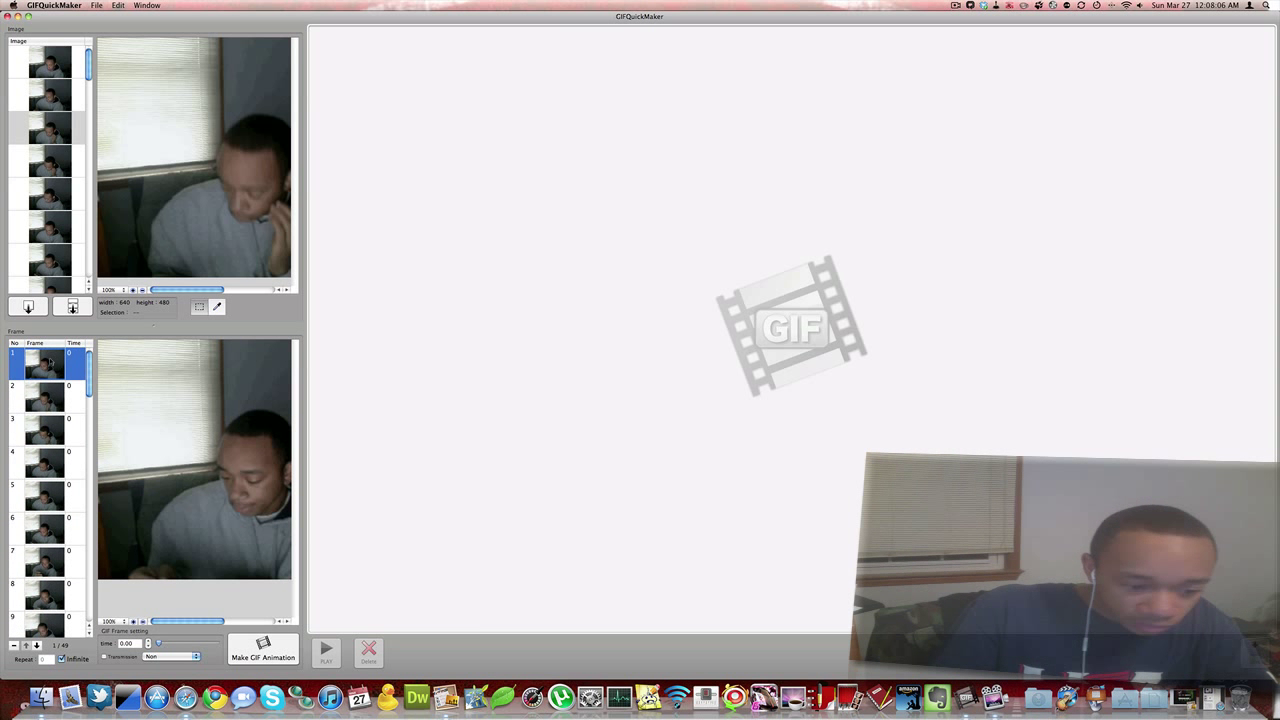
click(17, 390)
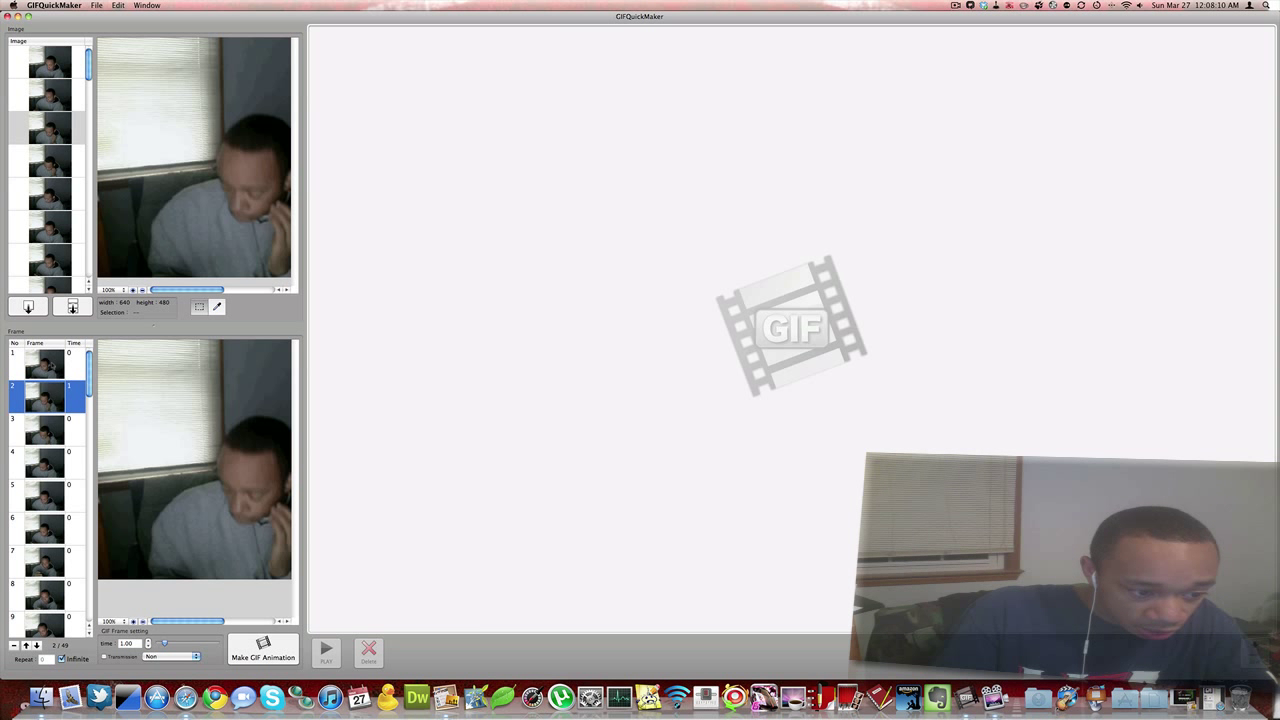
click(51, 368)
click(52, 390)
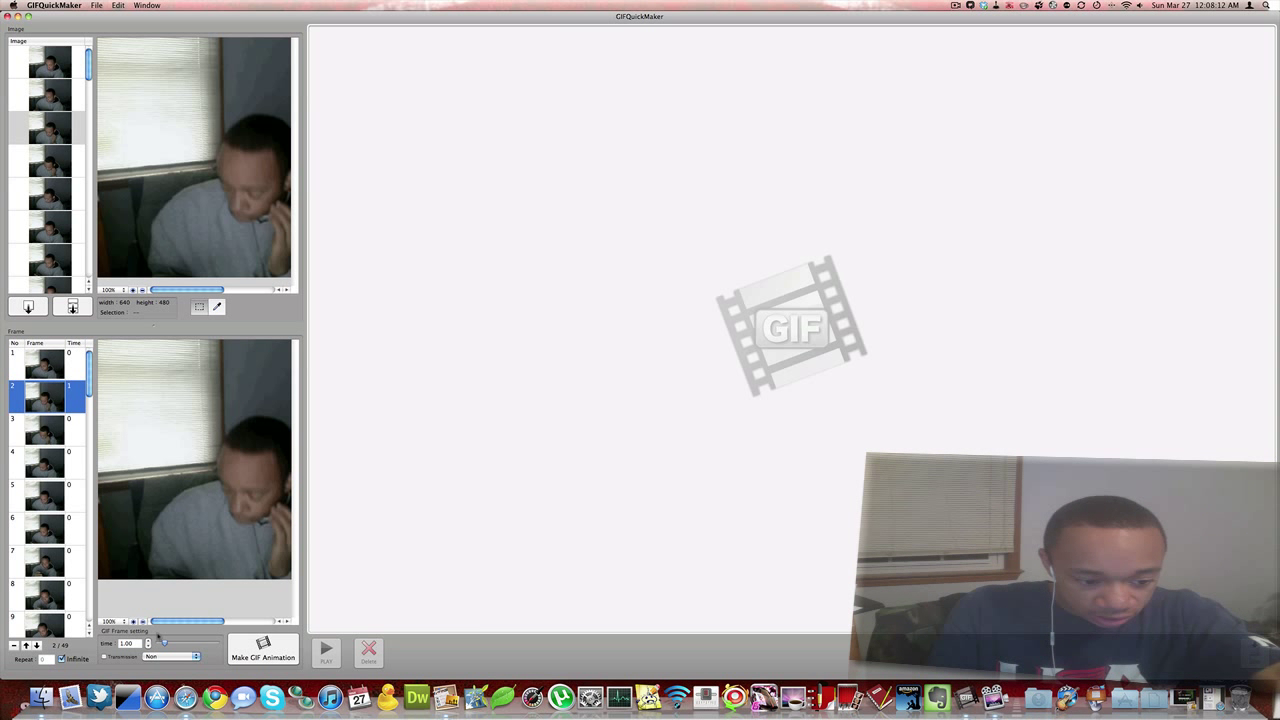
click(147, 656)
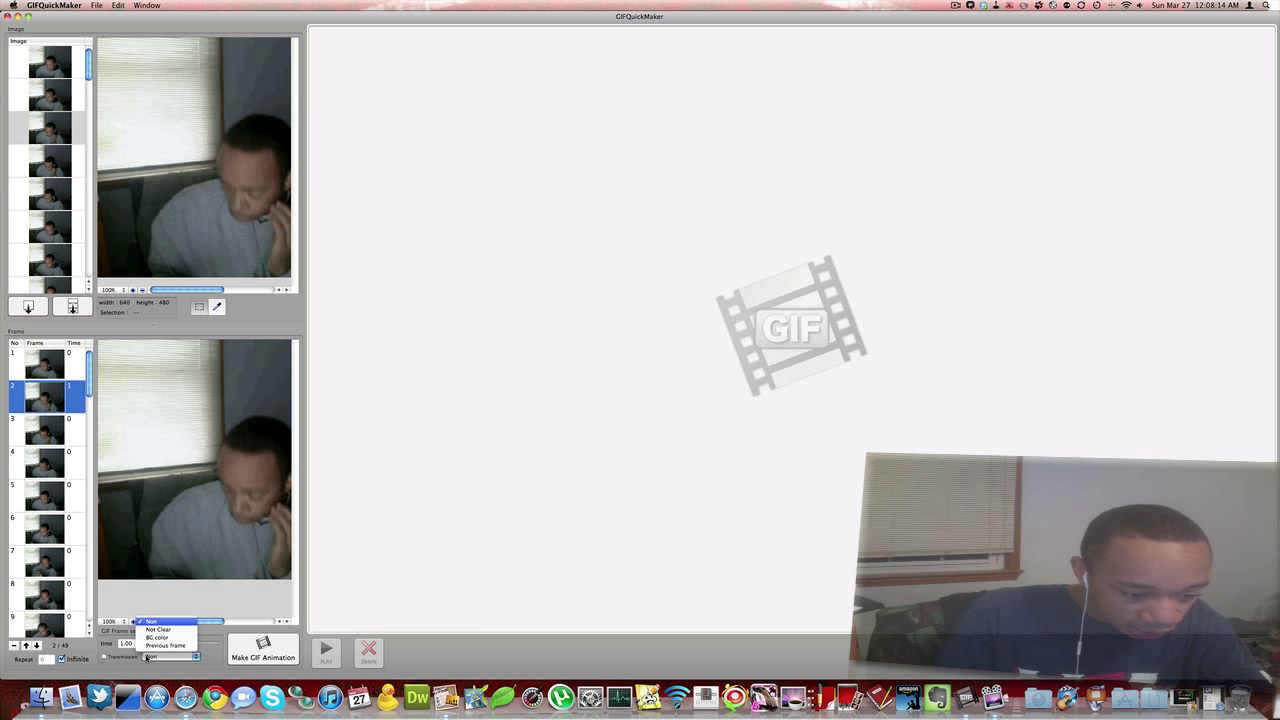
click(147, 657)
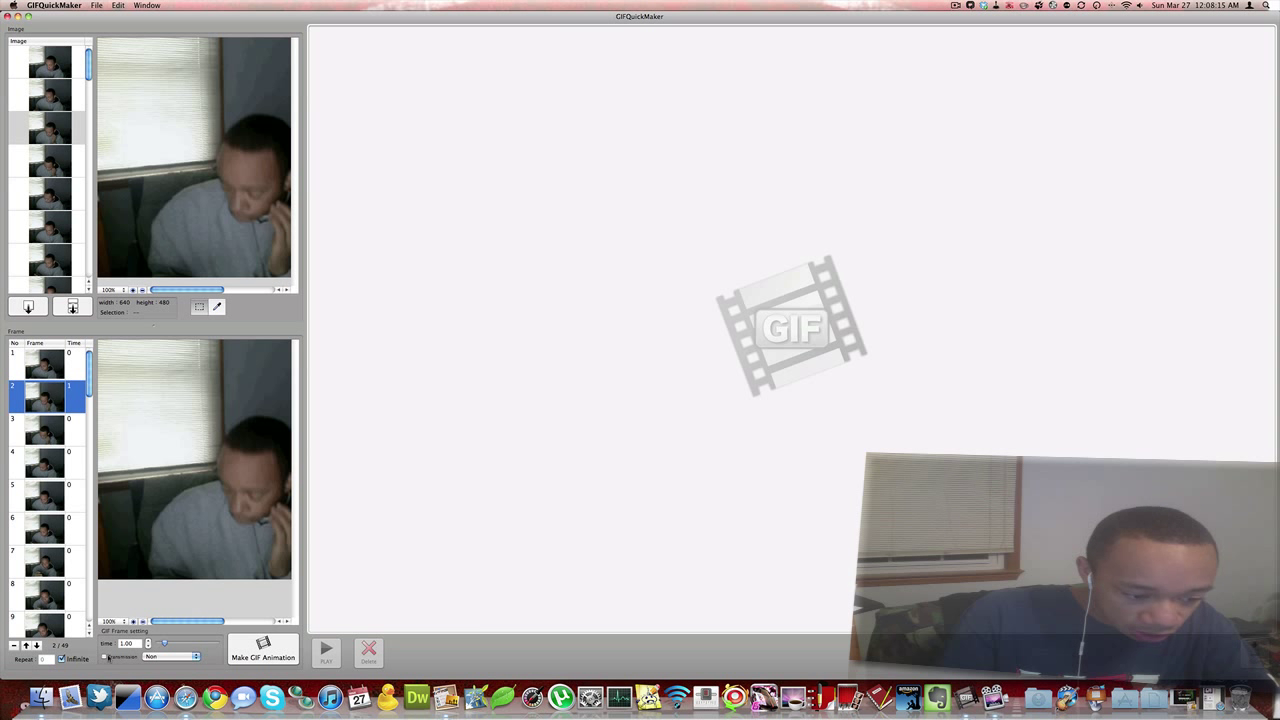
Step: Build and play the GIF animation, reset frame 2's time to 0.00, and rebuild it
click(262, 648)
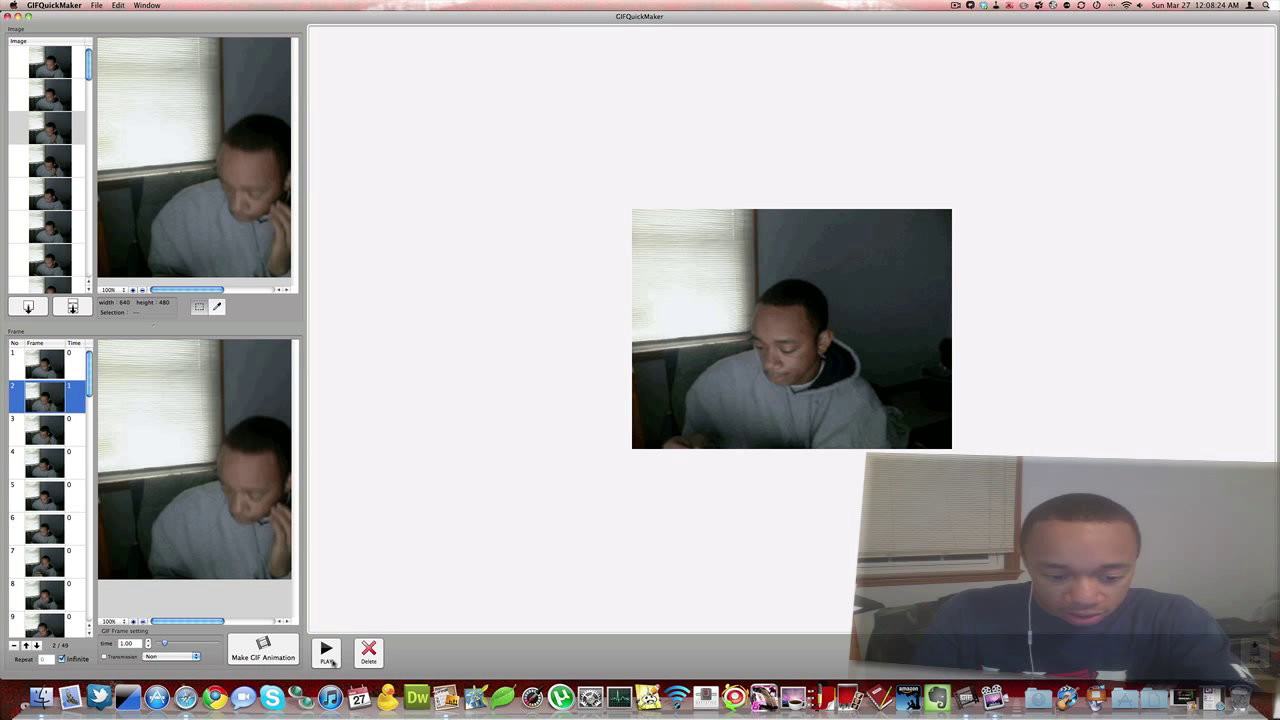
key(space)
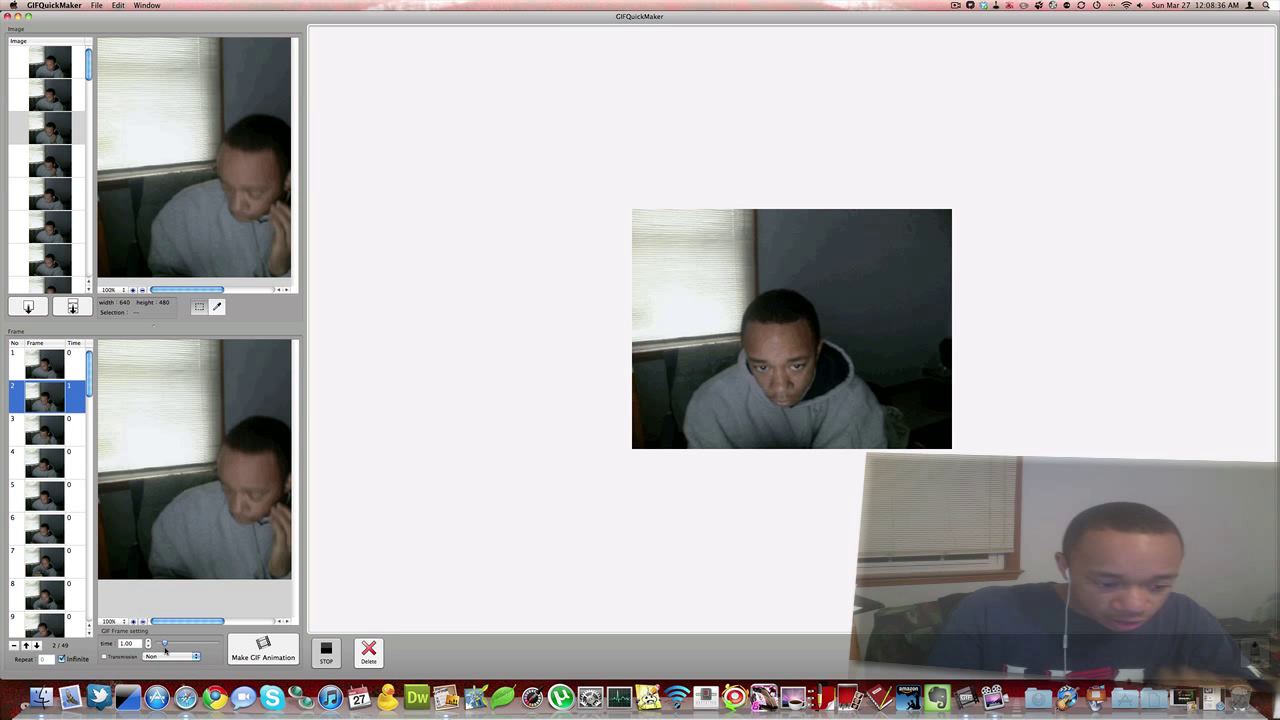
drag(165, 648, 148, 643)
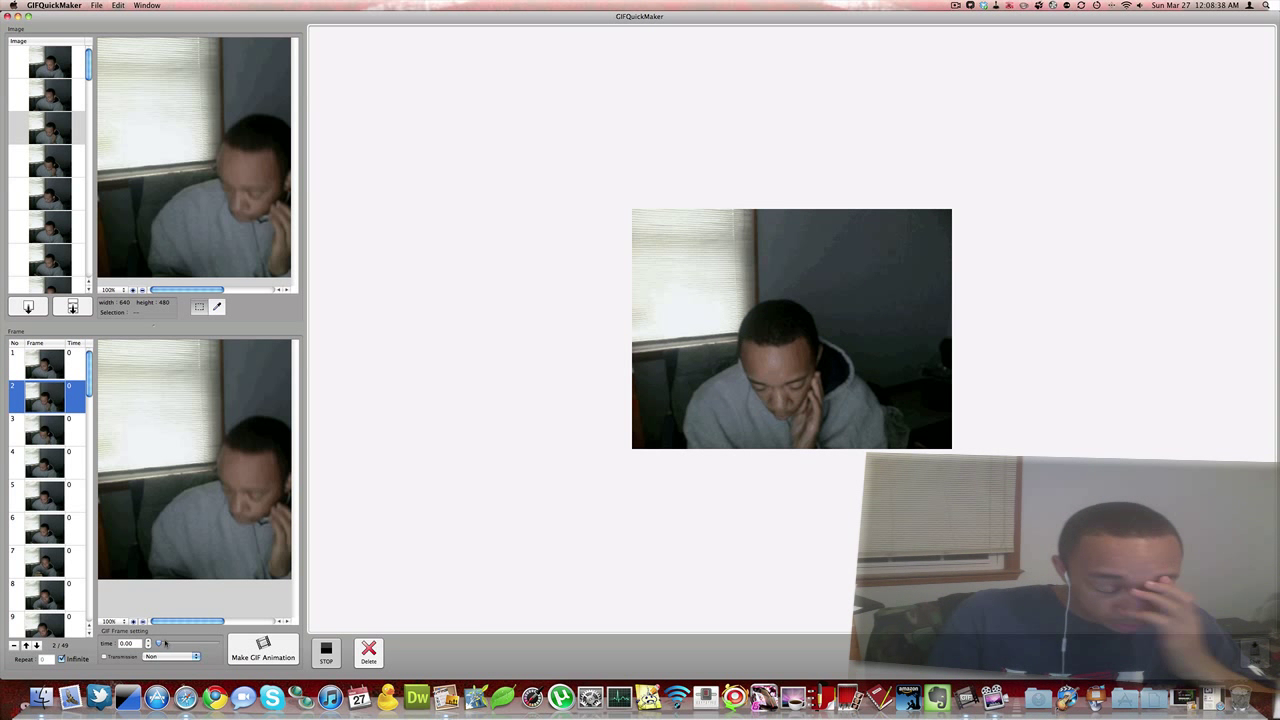
click(248, 649)
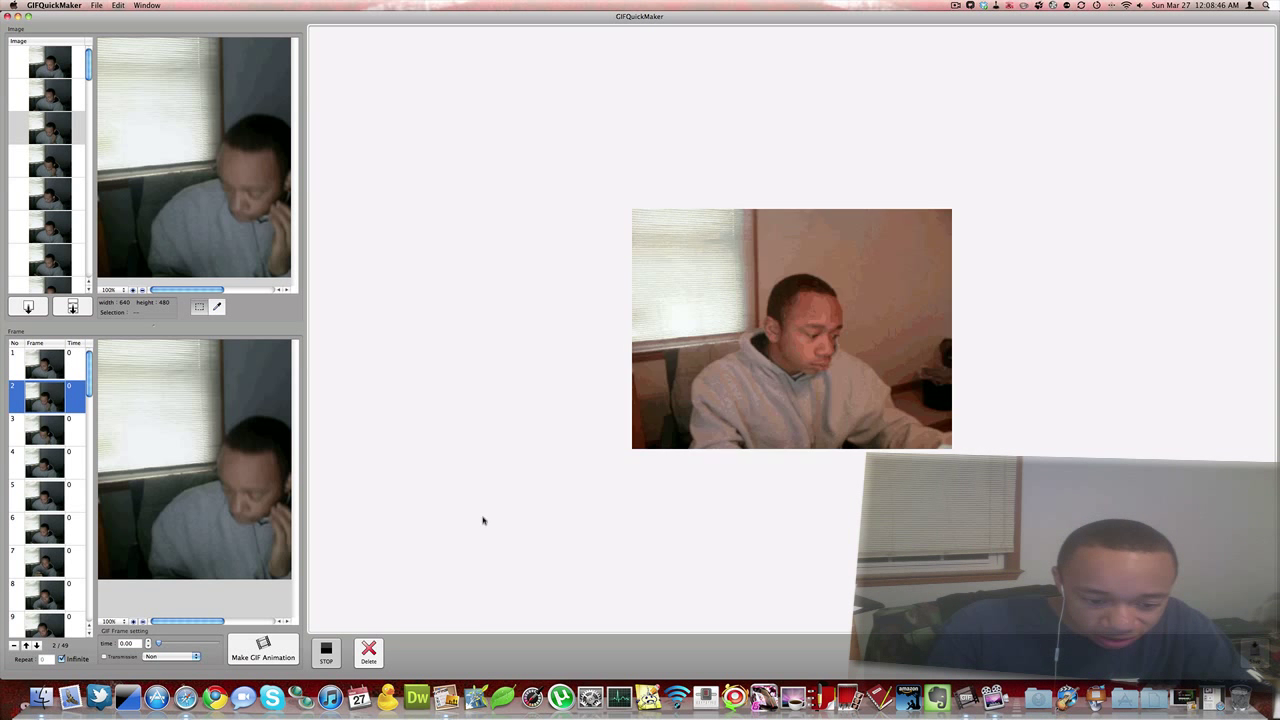
Step: Stop the preview and save the animation as AnimationGIF into cctech's Pictures folder
click(338, 650)
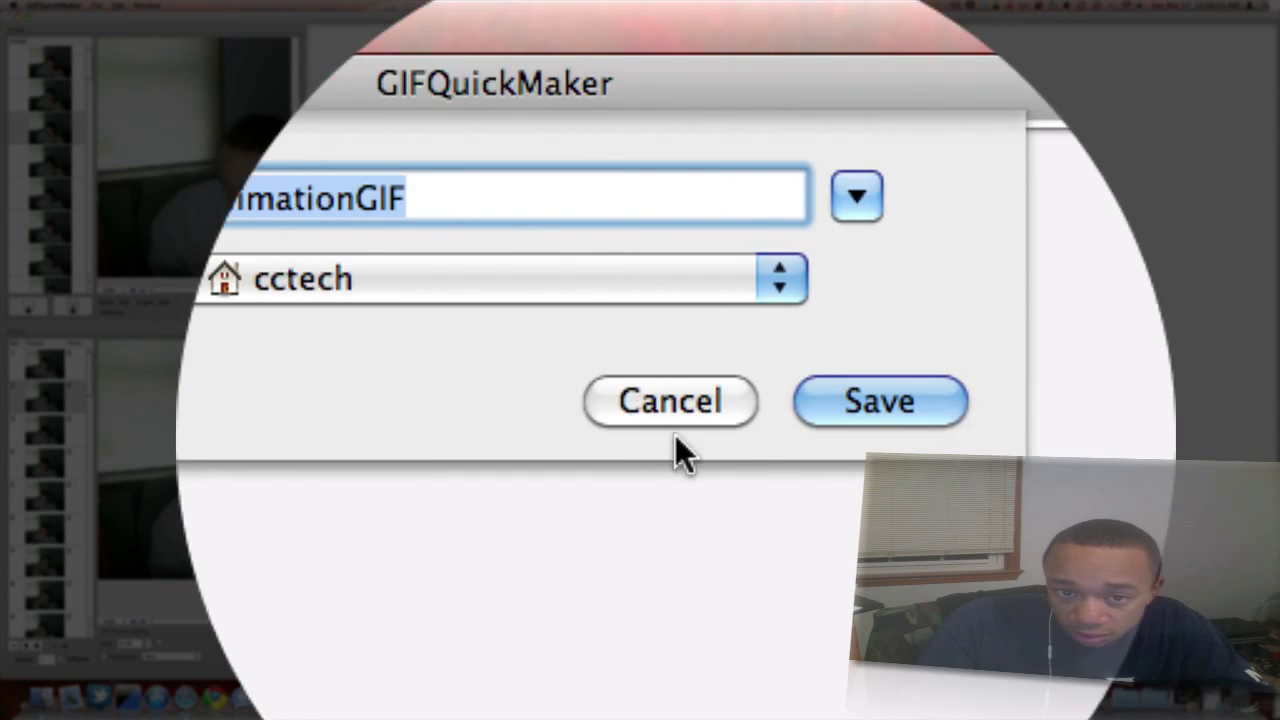
click(603, 279)
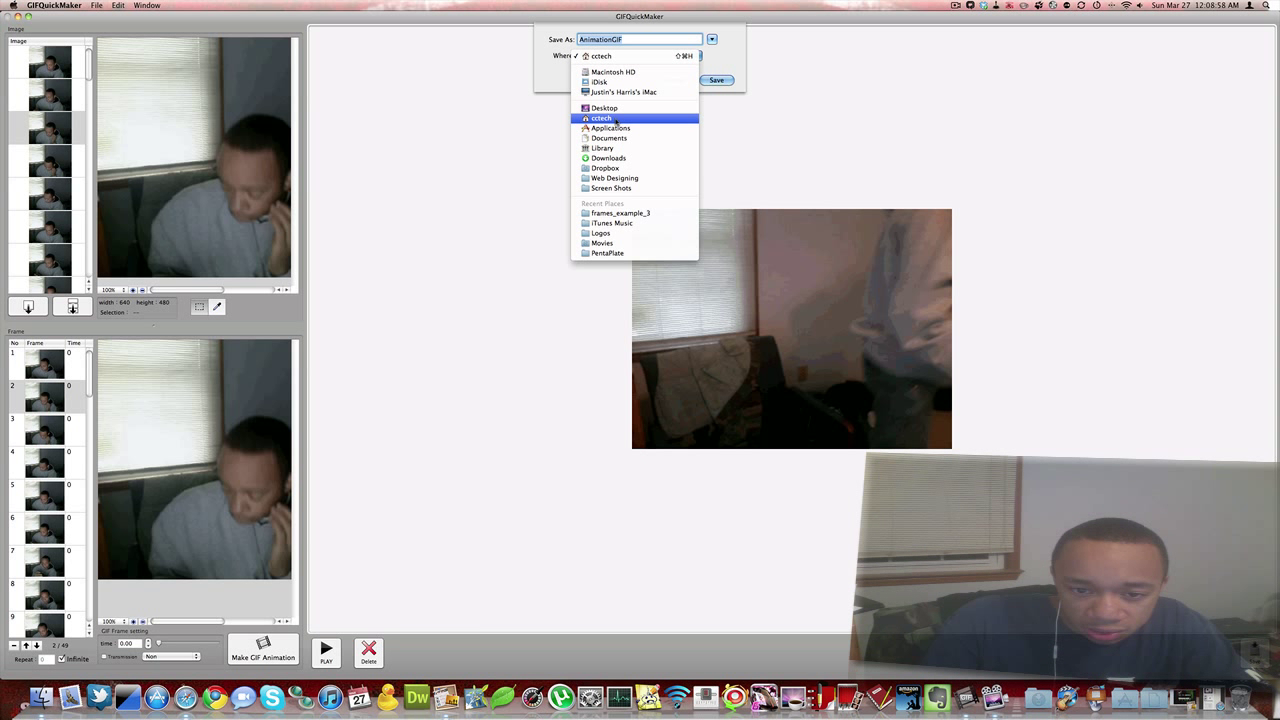
click(616, 119)
click(714, 39)
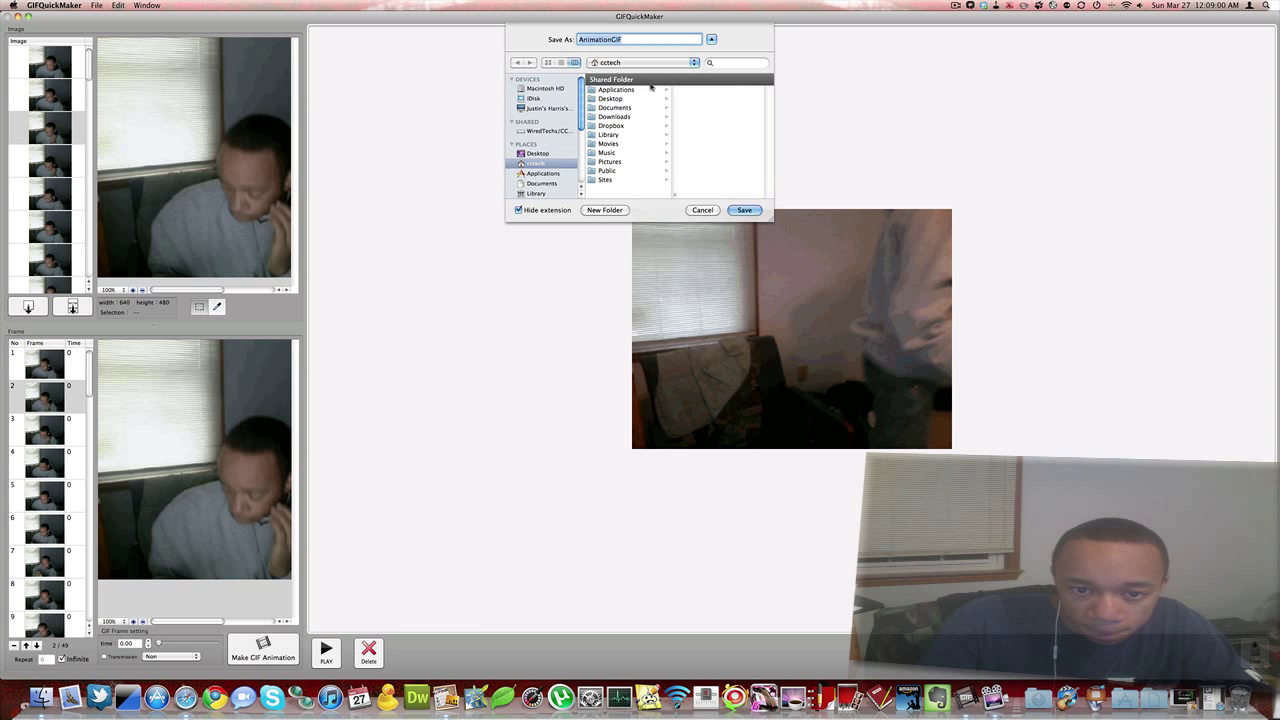
click(612, 161)
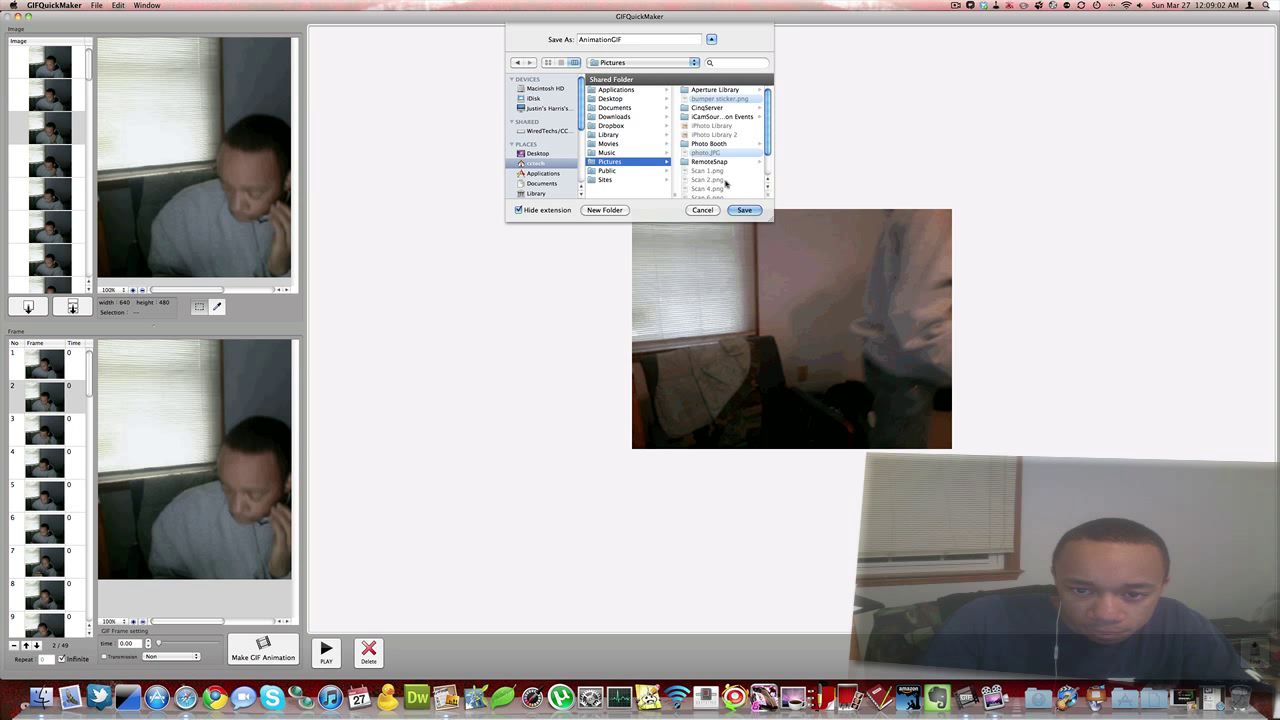
click(744, 209)
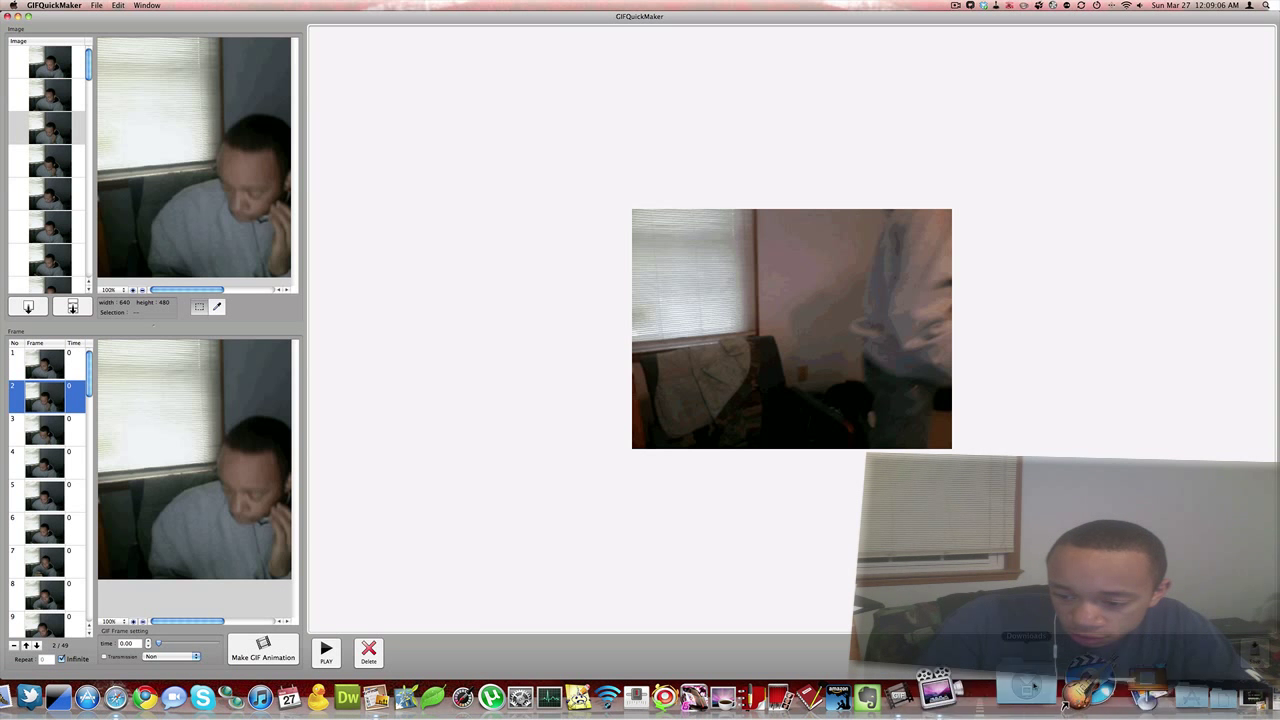
Step: Open AnimationGIF.gif from cctech > Pictures in Finder to view it
click(40, 680)
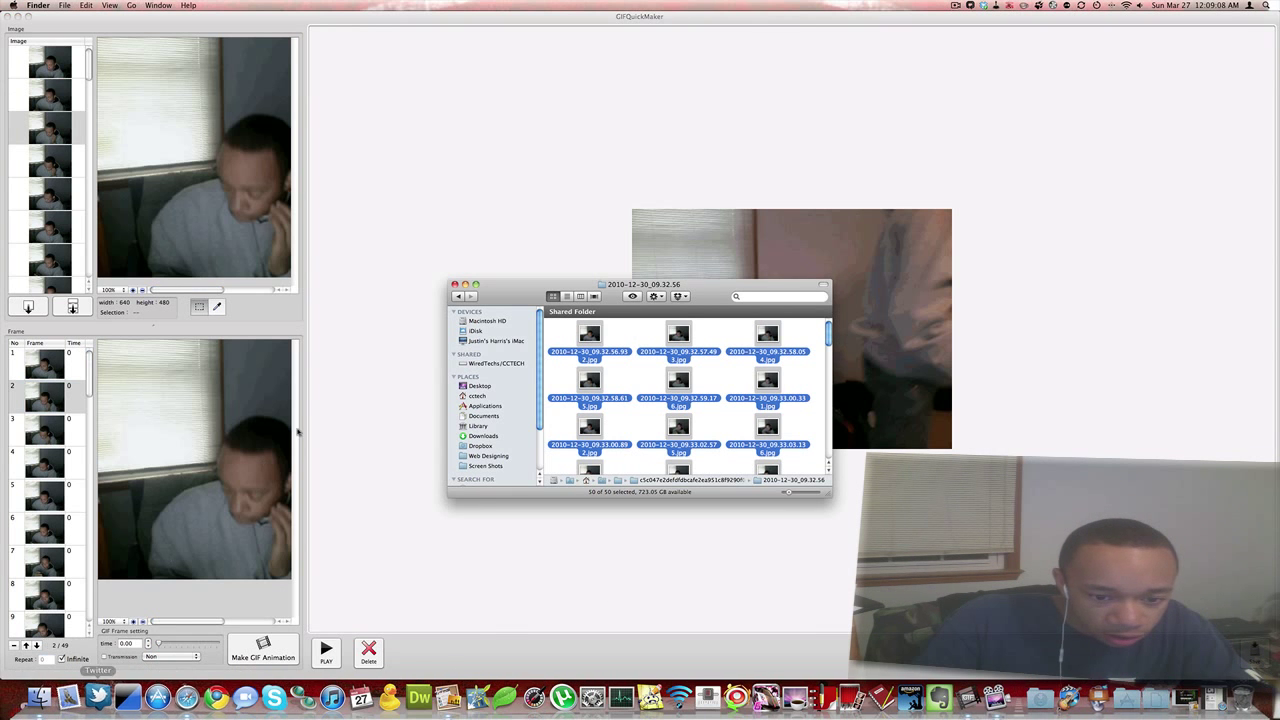
click(477, 396)
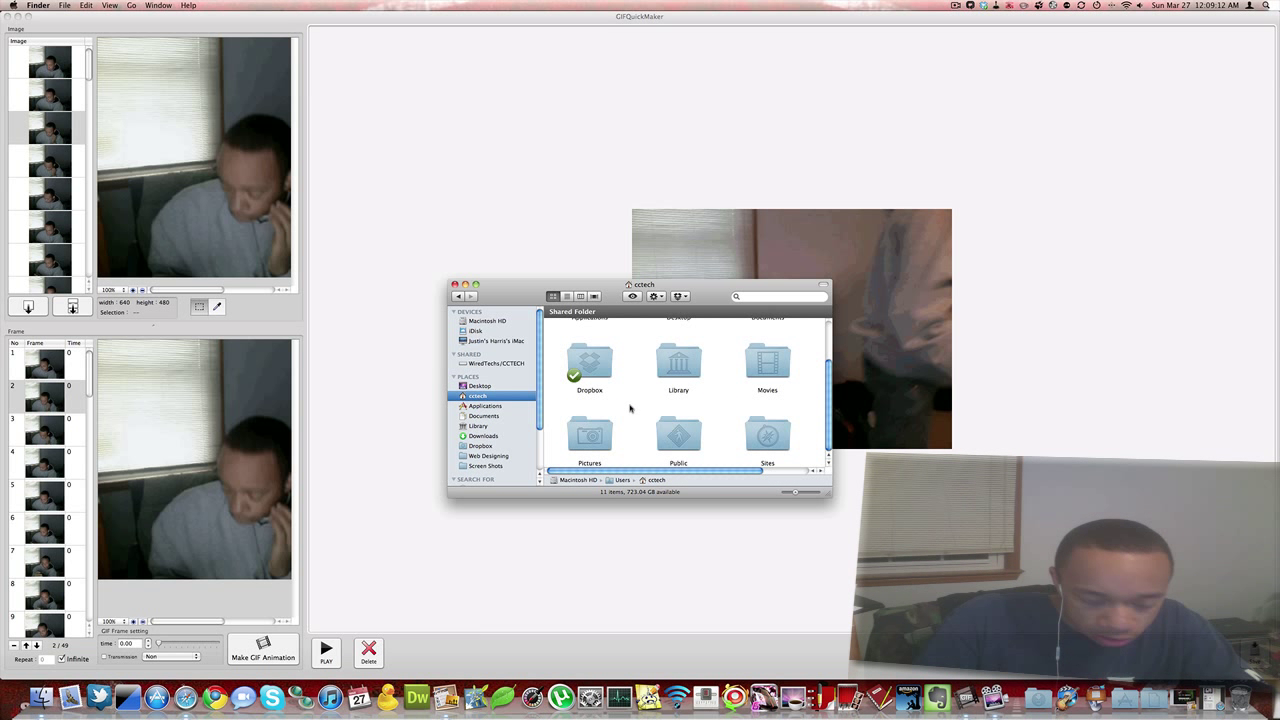
double_click(589, 435)
super+click(662, 402)
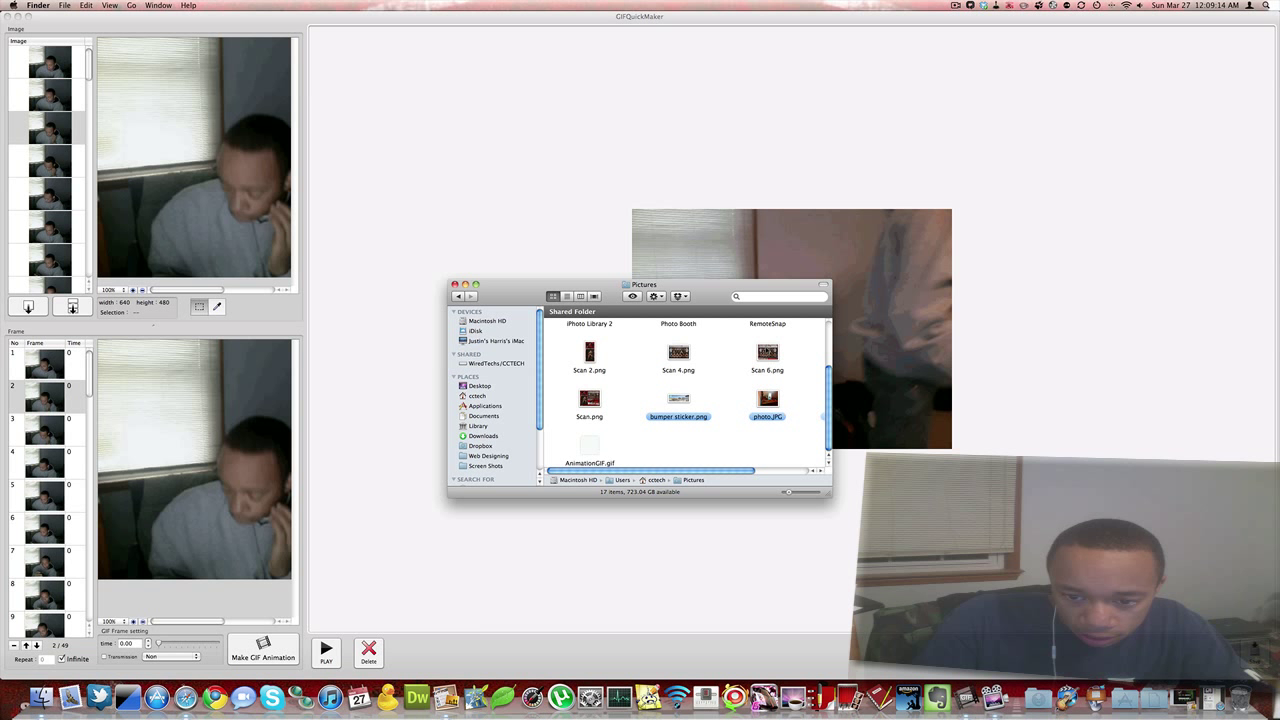
double_click(590, 448)
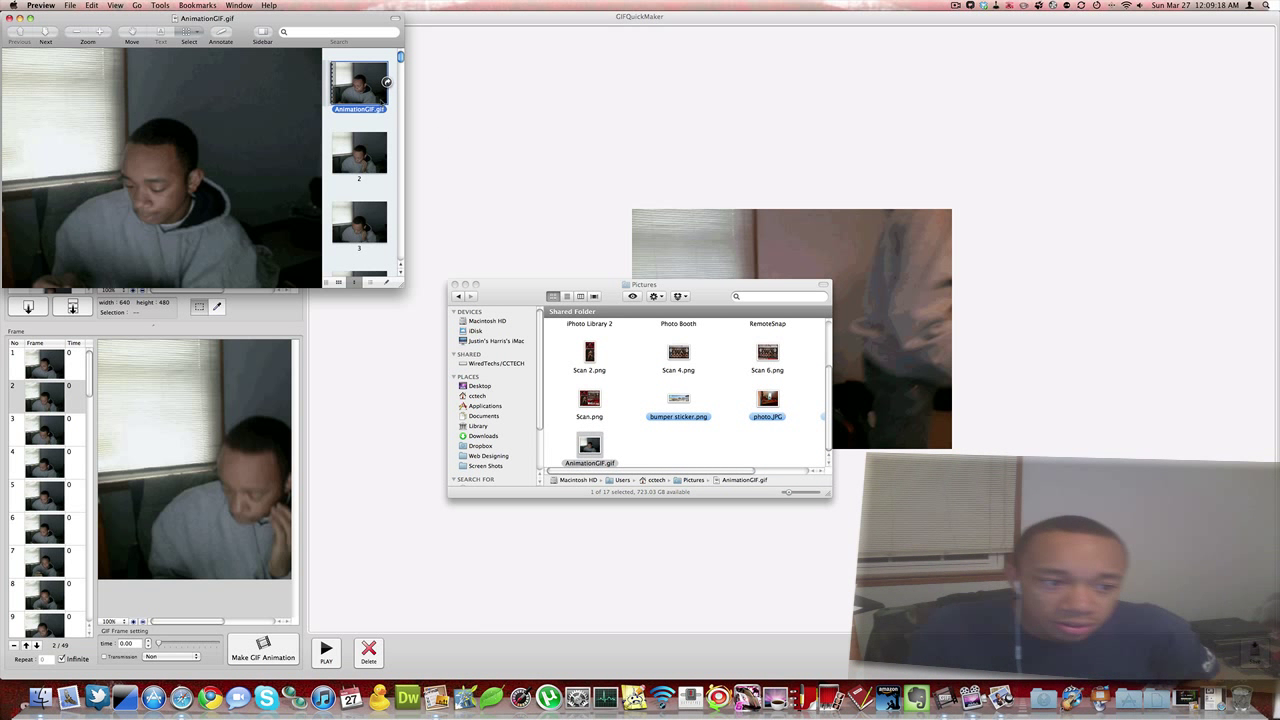
Step: Check frame 2 of the GIF, then choose Open With > Other… for AnimationGIF.gif
click(372, 143)
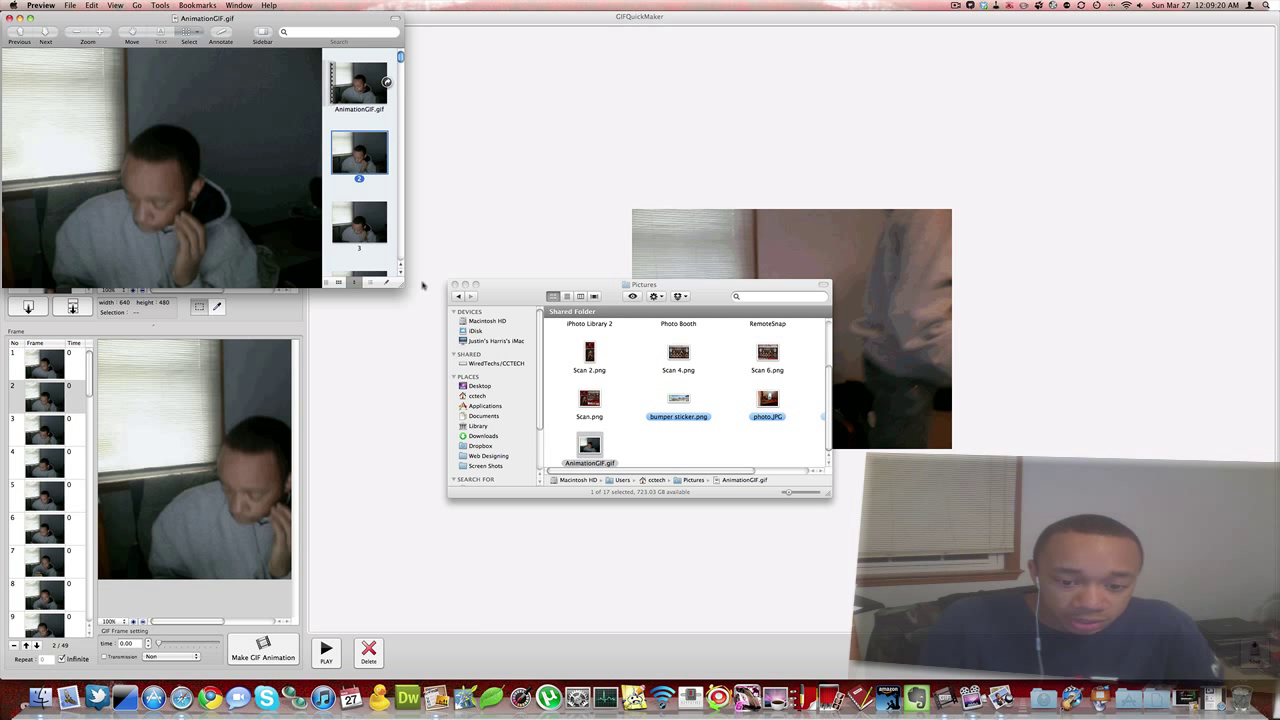
click(590, 448)
right_click(590, 450)
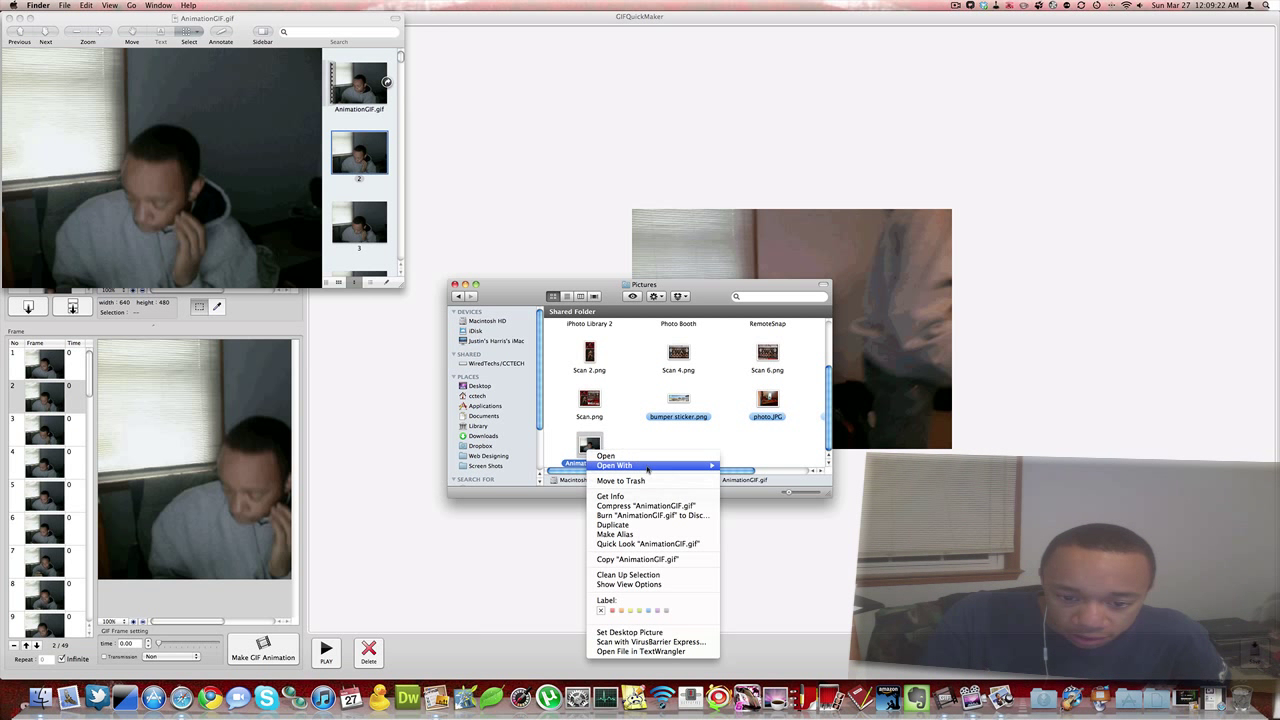
mouse_move(714, 470)
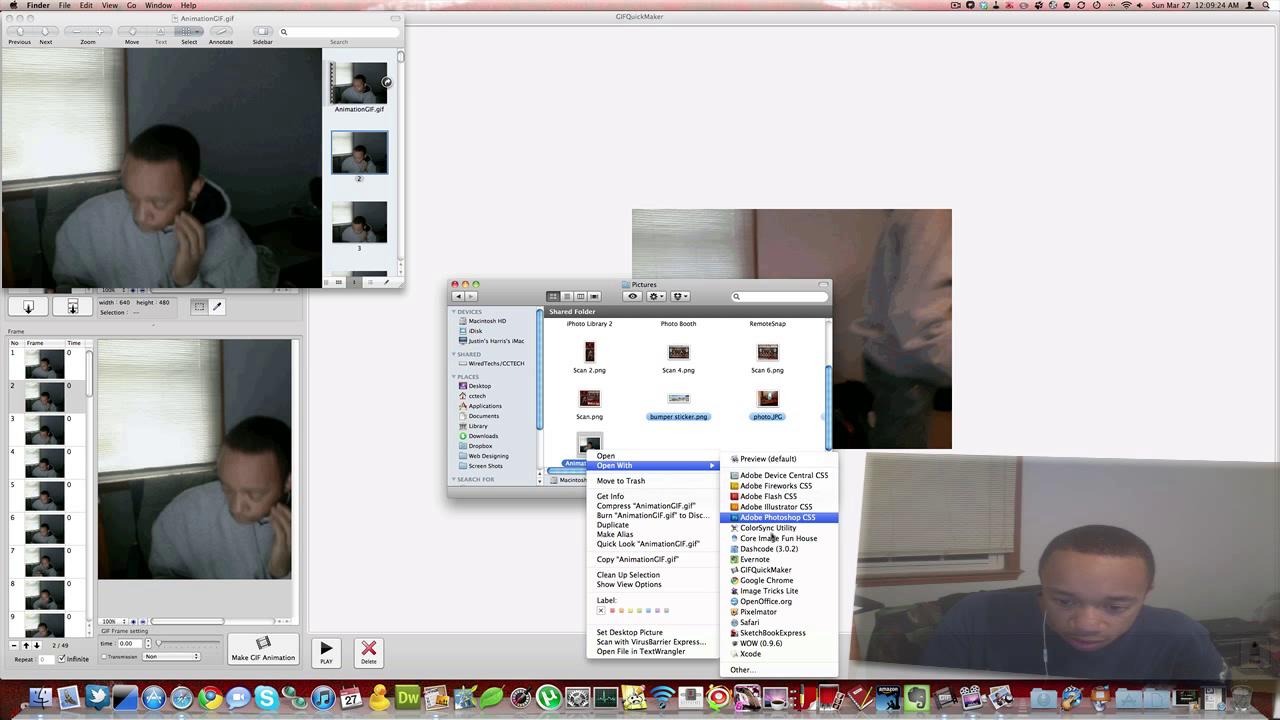
click(757, 669)
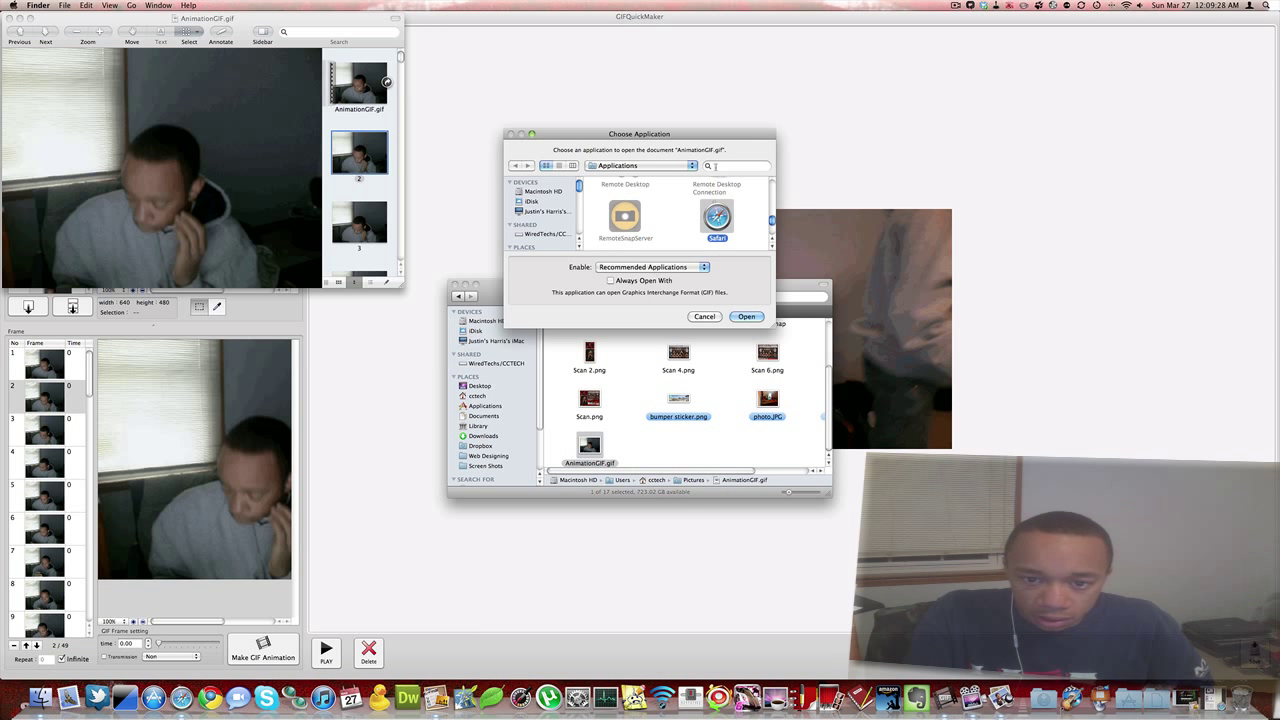
Step: Open AnimationGIF.gif in Safari, found by searching 'sa', and select its address bar
text(sa)
double_click(625, 209)
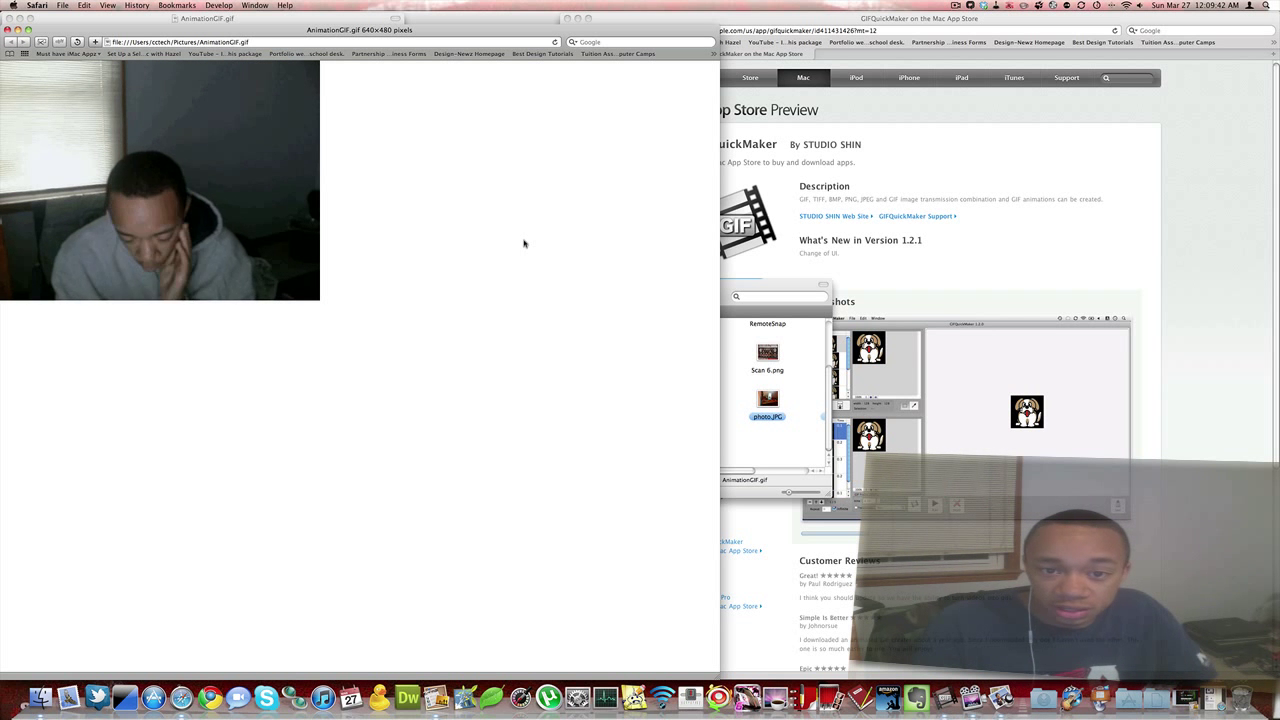
click(410, 40)
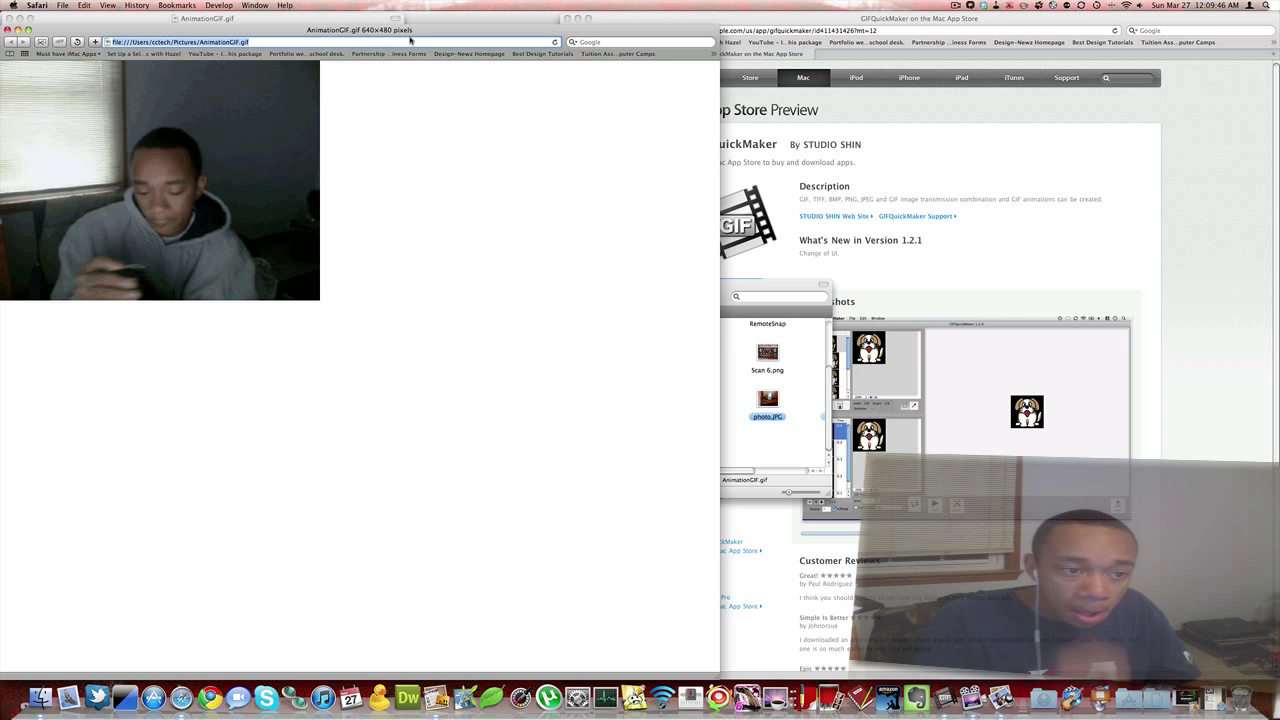
Step: Search google.com for 'GIF' and open the Wikipedia 'Graphics Interchange Format' article
text(google.com/)
key(Return)
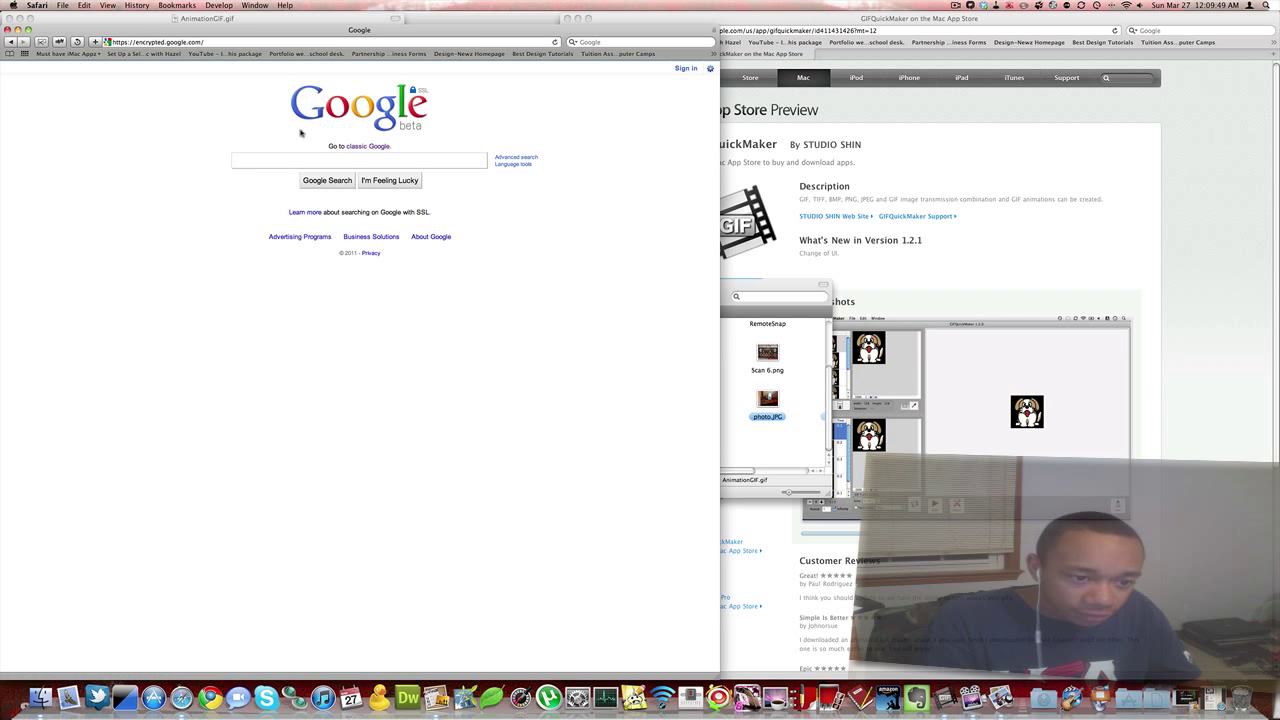
text(GIF)
key(Return)
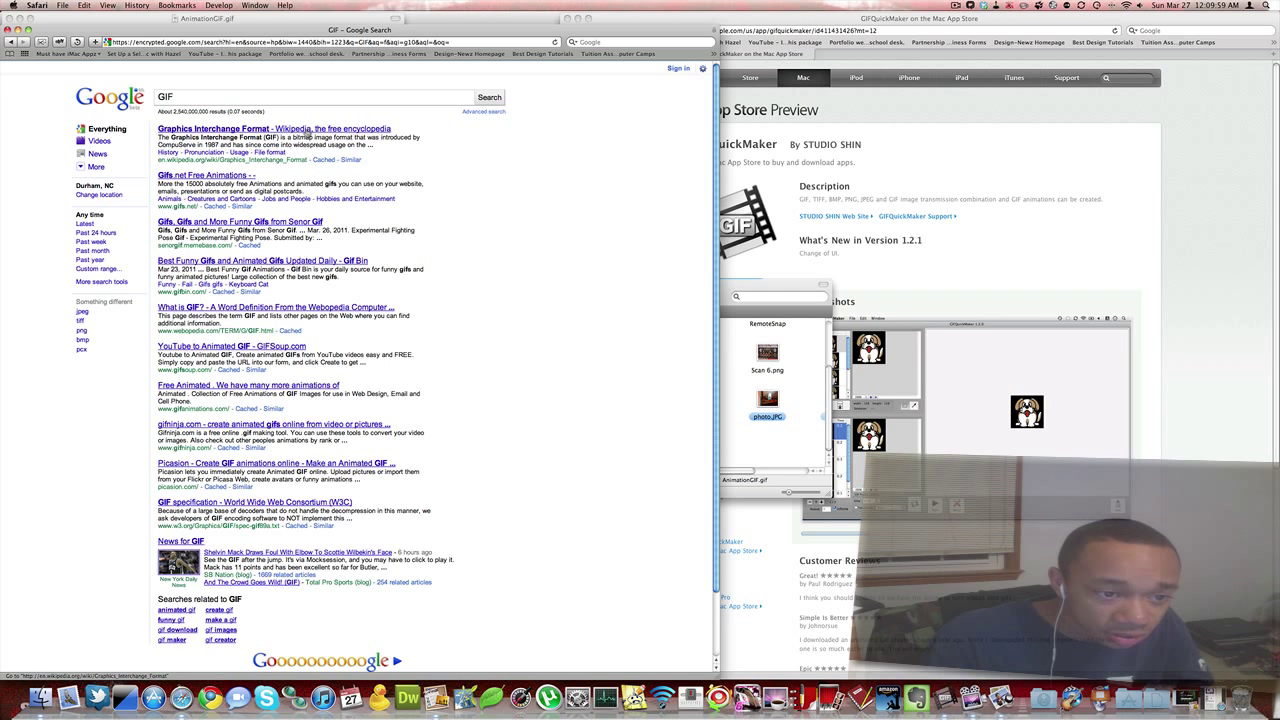
click(307, 129)
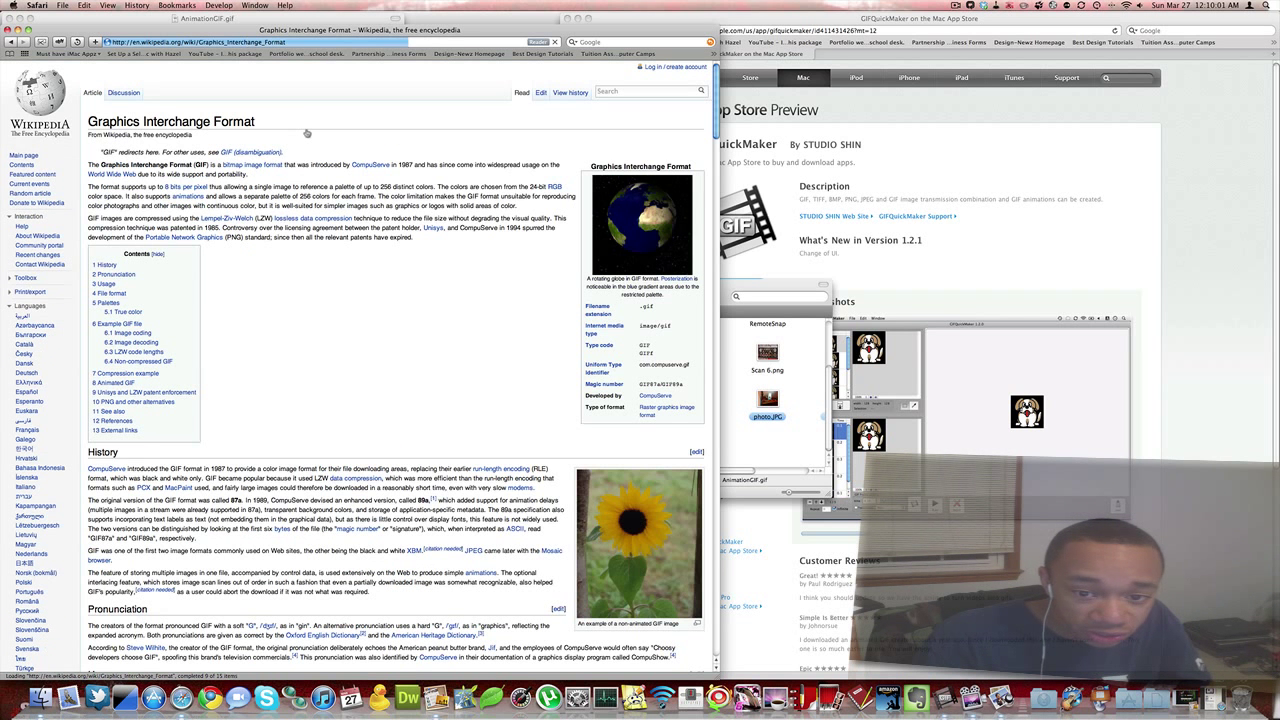